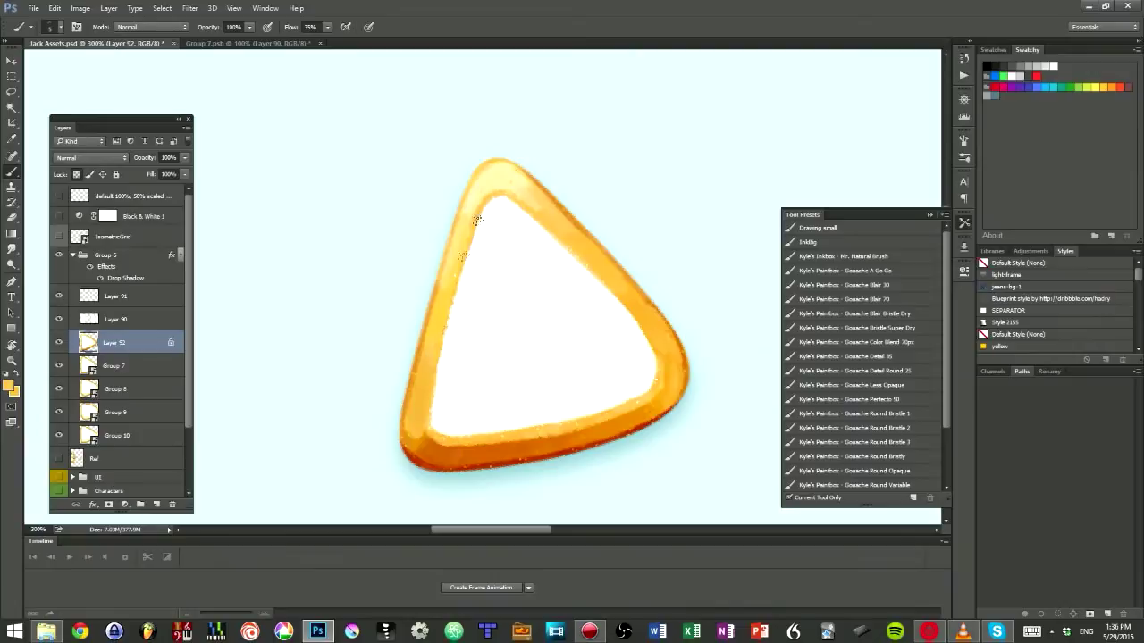
- Paint a lighter highlight on the triangle's left rim and darker orange on its right rim
left_click_drag(475, 223, 424, 427)
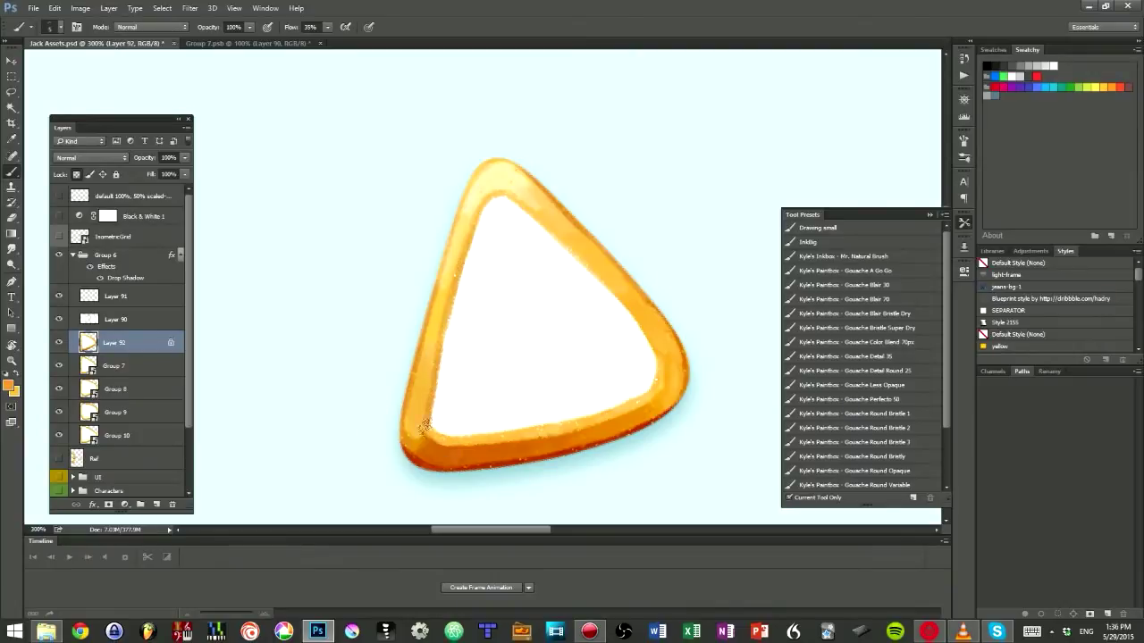
key("ctrl+0")
key("r")
left_click_drag(679, 393, 718, 427)
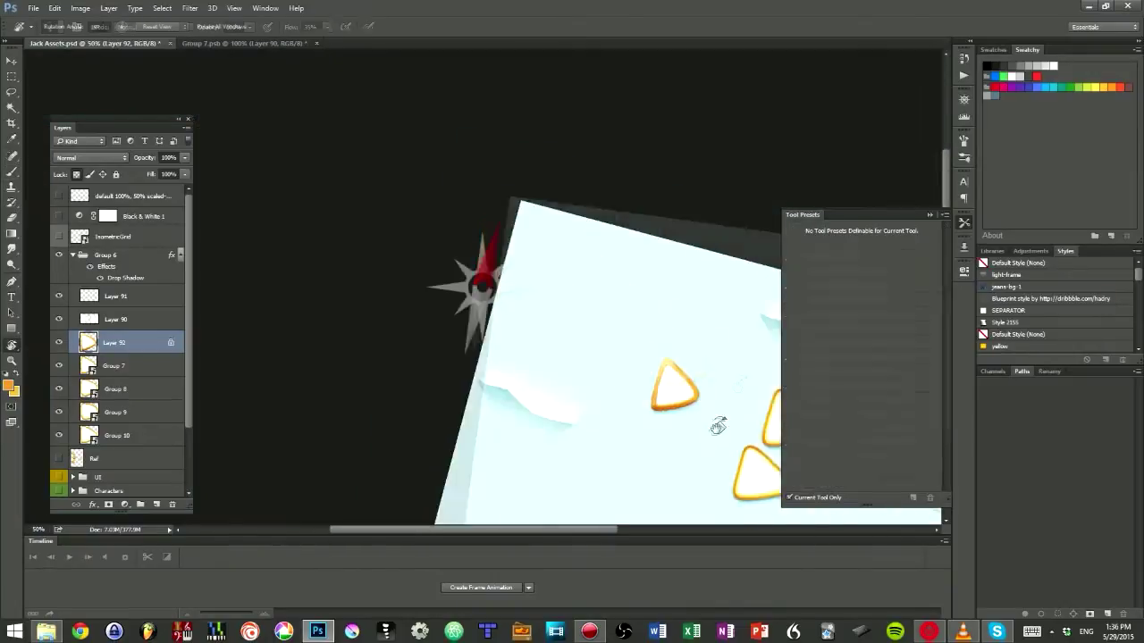
key("Escape")
left_click_drag(408, 224, 464, 224)
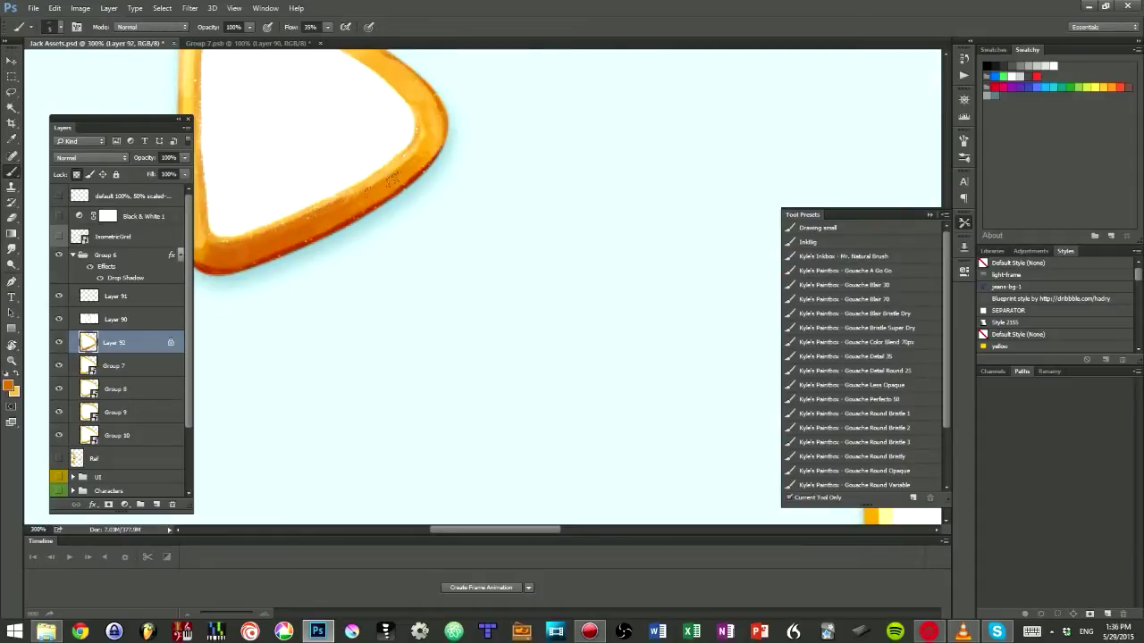
left_click_drag(391, 178, 425, 121)
- Move the left triangle closer to the other triangle buttons
key("ctrl+minus")
key("ctrl+minus")
key("ctrl+minus")
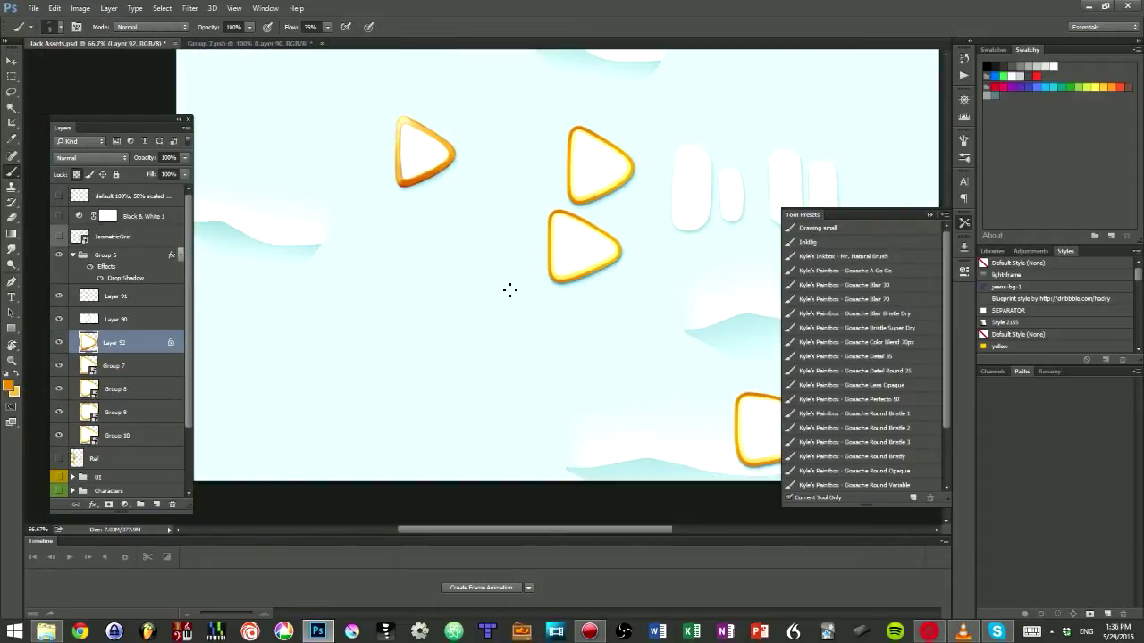
key("ctrl+minus")
key("ctrl+1")
key("v")
left_click_drag(400, 225, 497, 225)
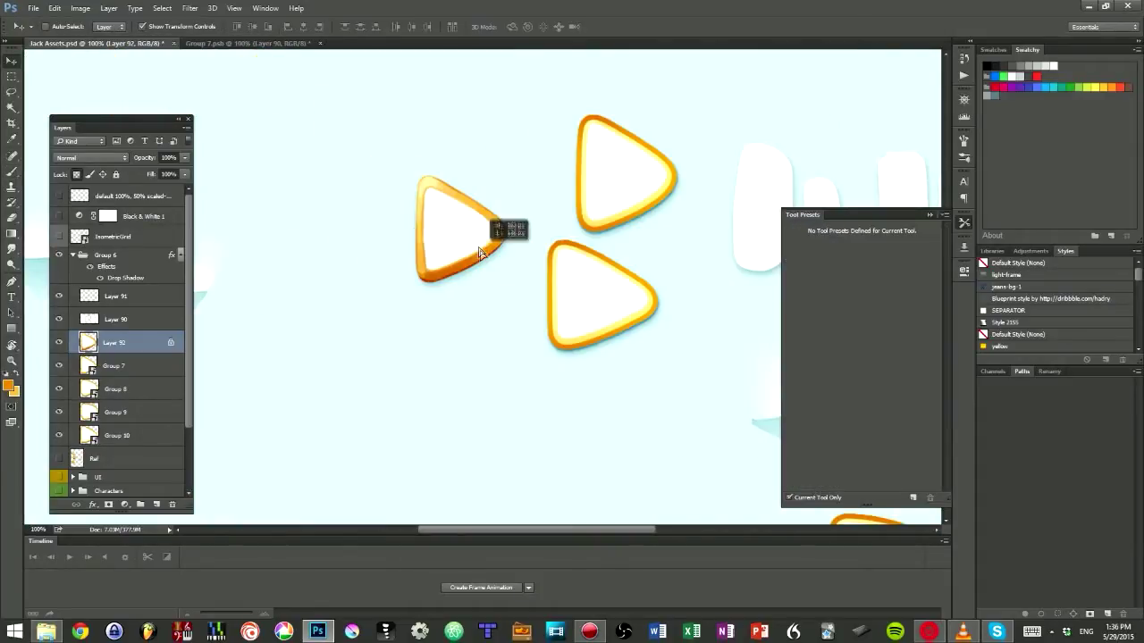
left_click(581, 438)
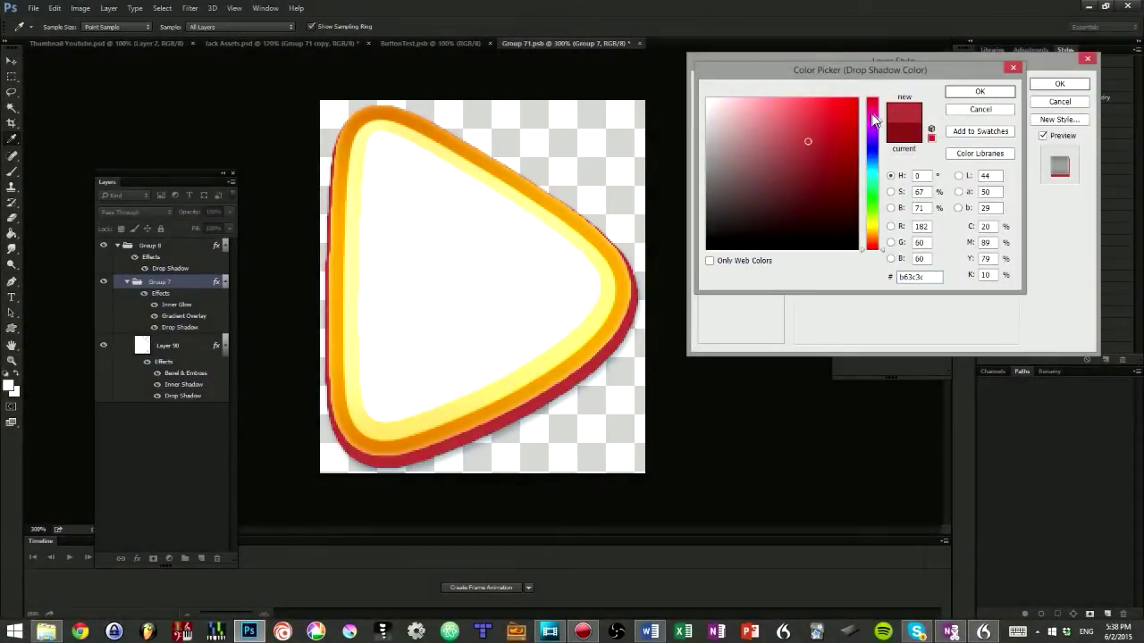
- Set the play button's drop shadow to lighter red b63c3c, then zoom out on the Jack Assets sheet
key("Return")
key("Return")
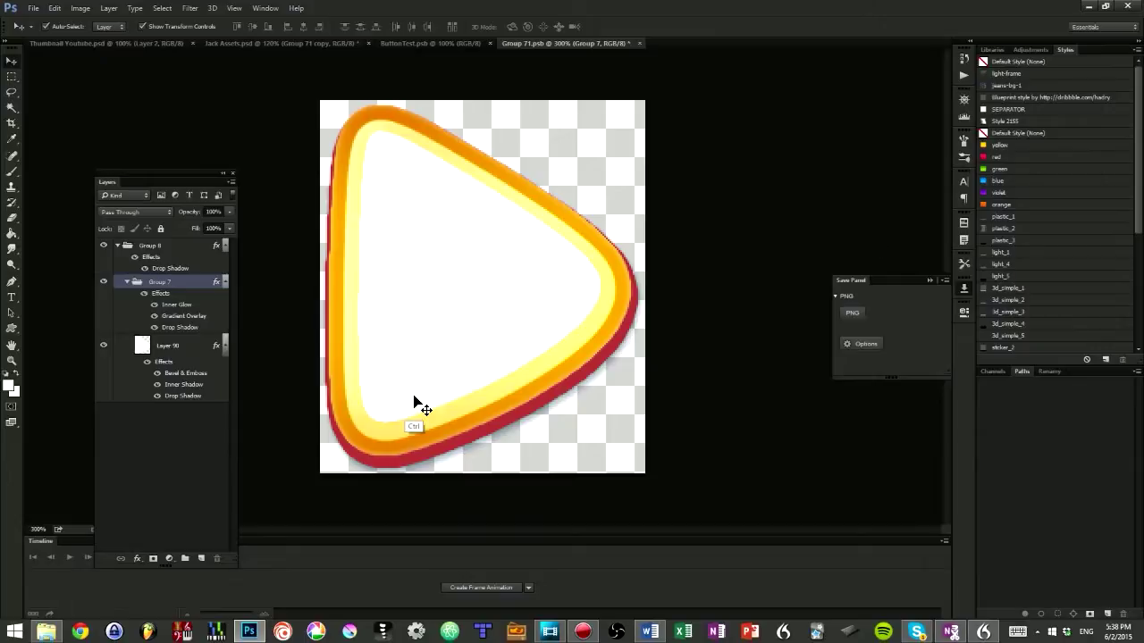
key("ctrl+Tab")
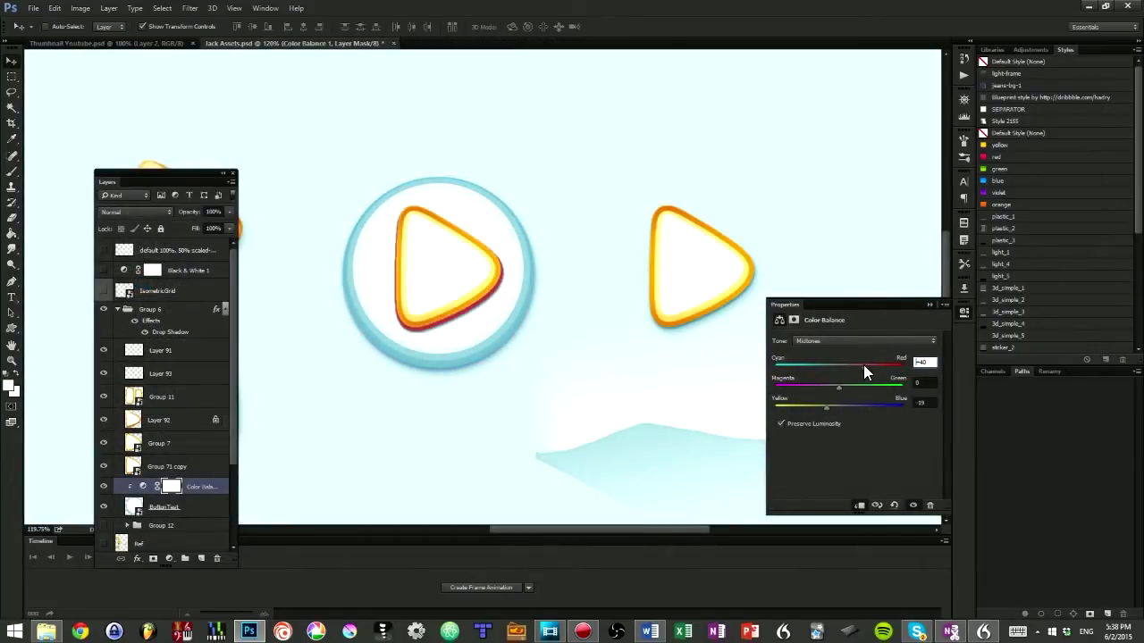
left_click_drag(728, 412, 659, 409)
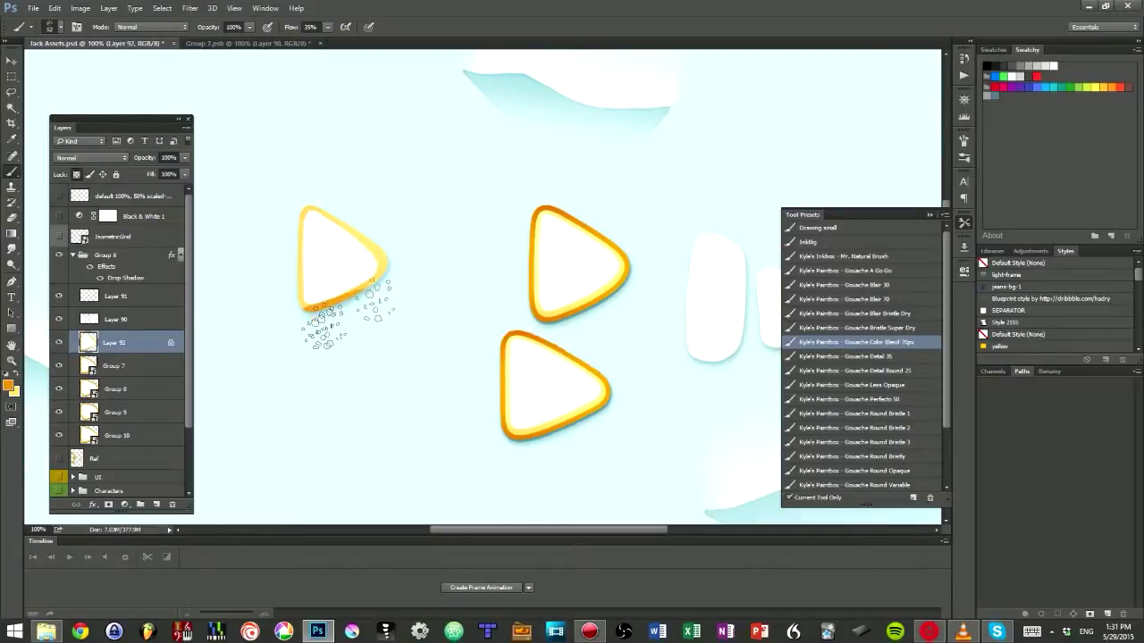
- Sample orange, yellow and pale cream from the other triangles and paint them along the left triangle's edges
left_click(305, 248, "alt")
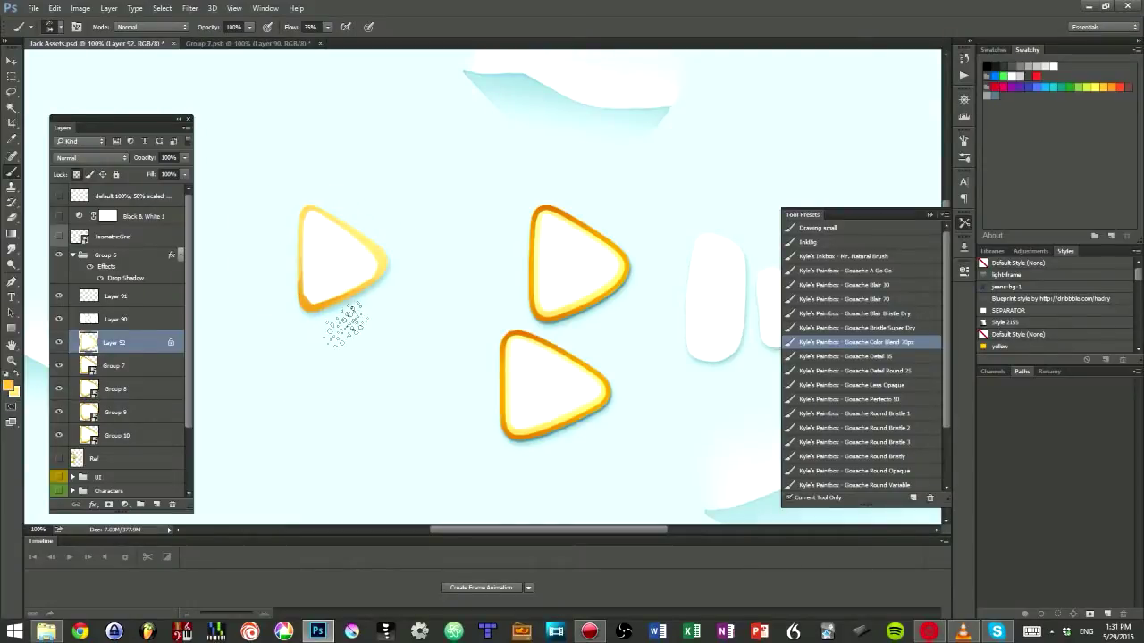
left_click_drag(345, 319, 313, 306)
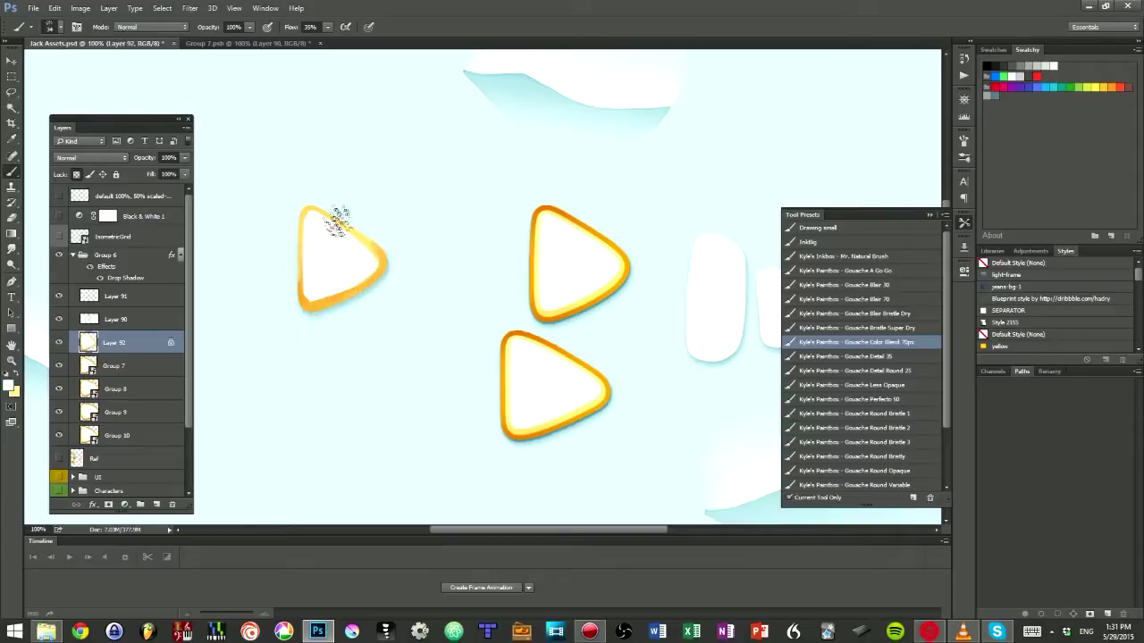
left_click(363, 235, "alt")
left_click(532, 432, "alt")
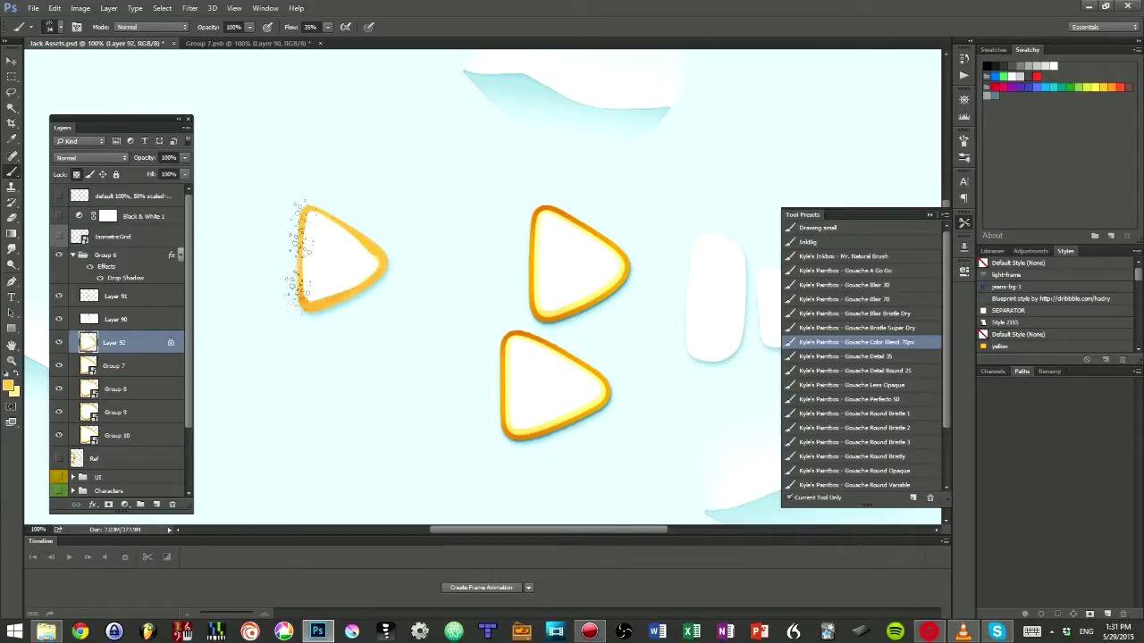
left_click_drag(293, 255, 319, 306)
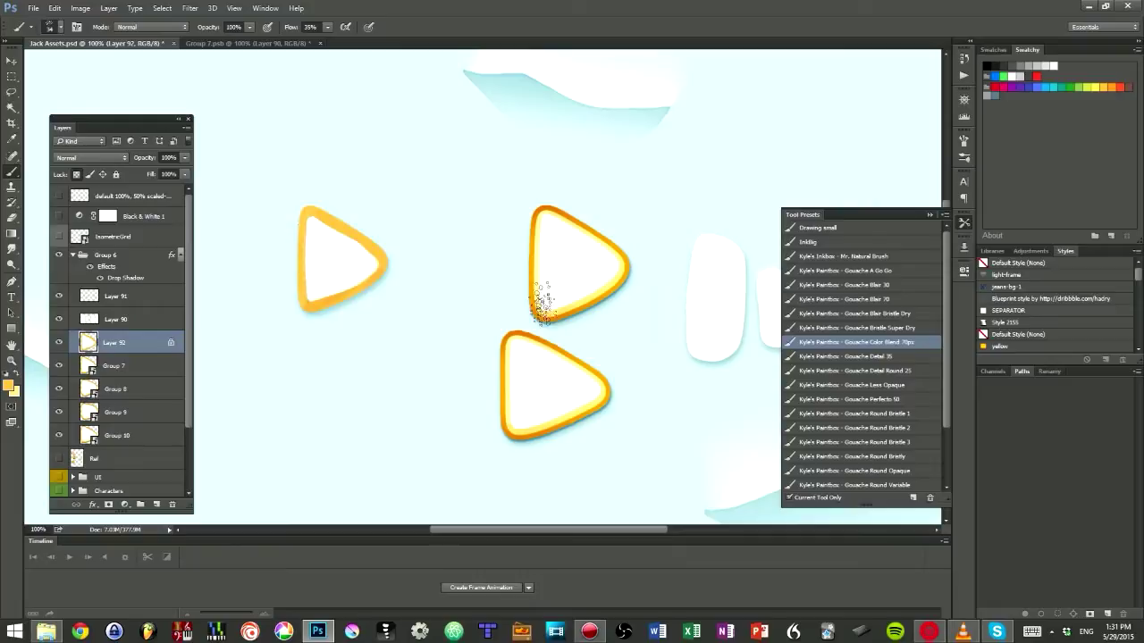
left_click(539, 294, "alt")
mouse_move(322, 212)
left_mouse_down()
mouse_move(372, 267)
mouse_move(382, 262)
left_mouse_up()
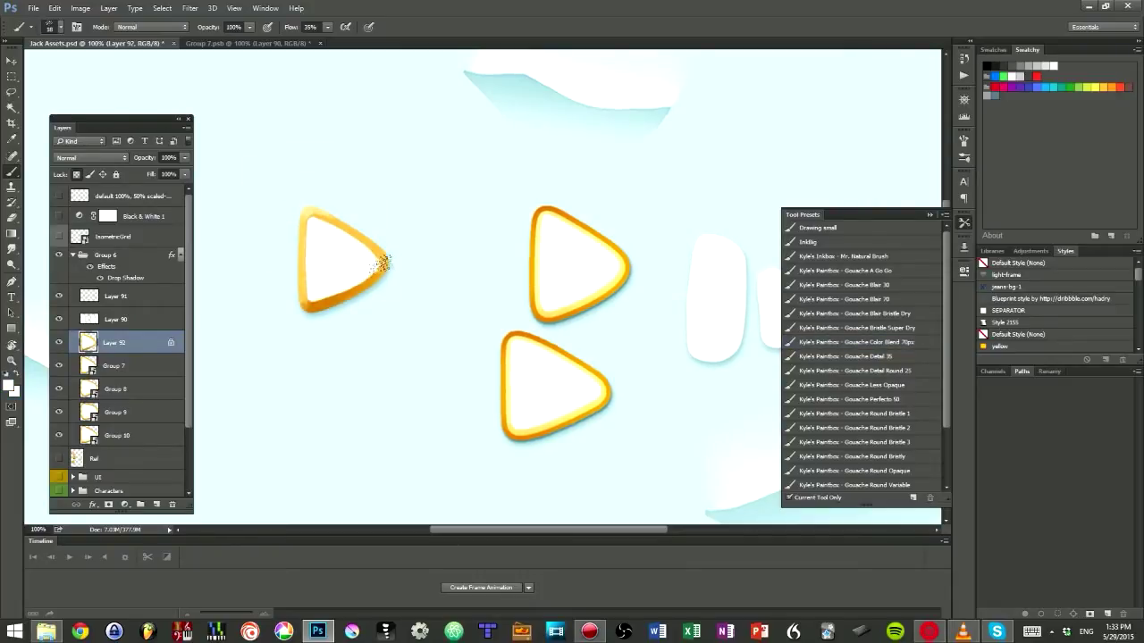
left_click(384, 260, "alt")
left_click(265, 8)
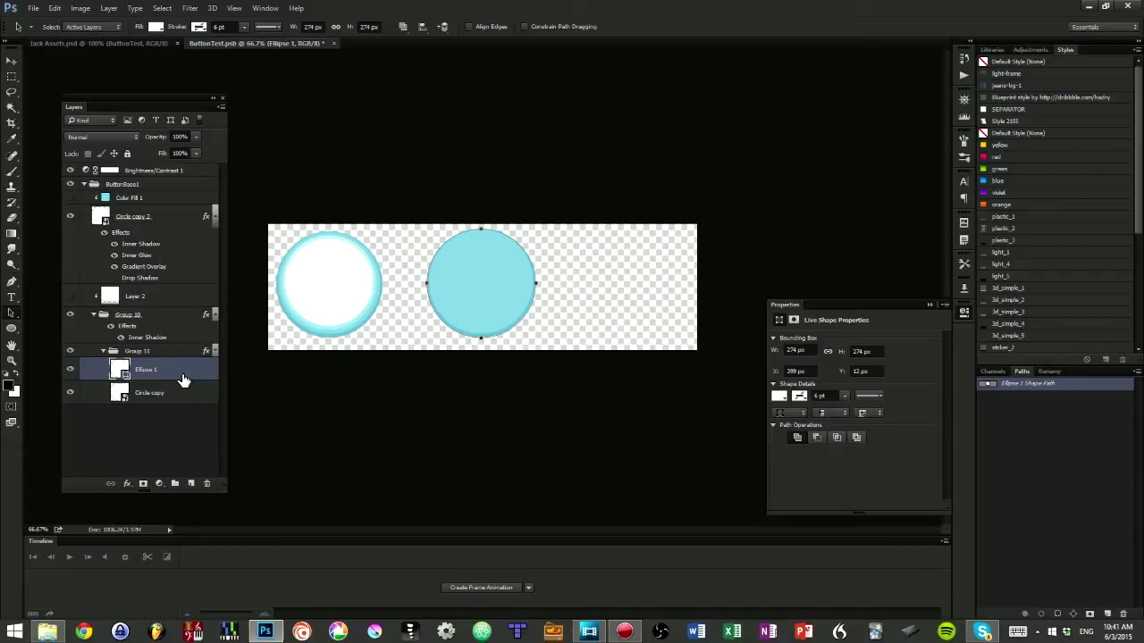
- Stretch the white ellipse inside the Ellipse 1 smart object to about 133% width
key("v")
double_click(119, 369)
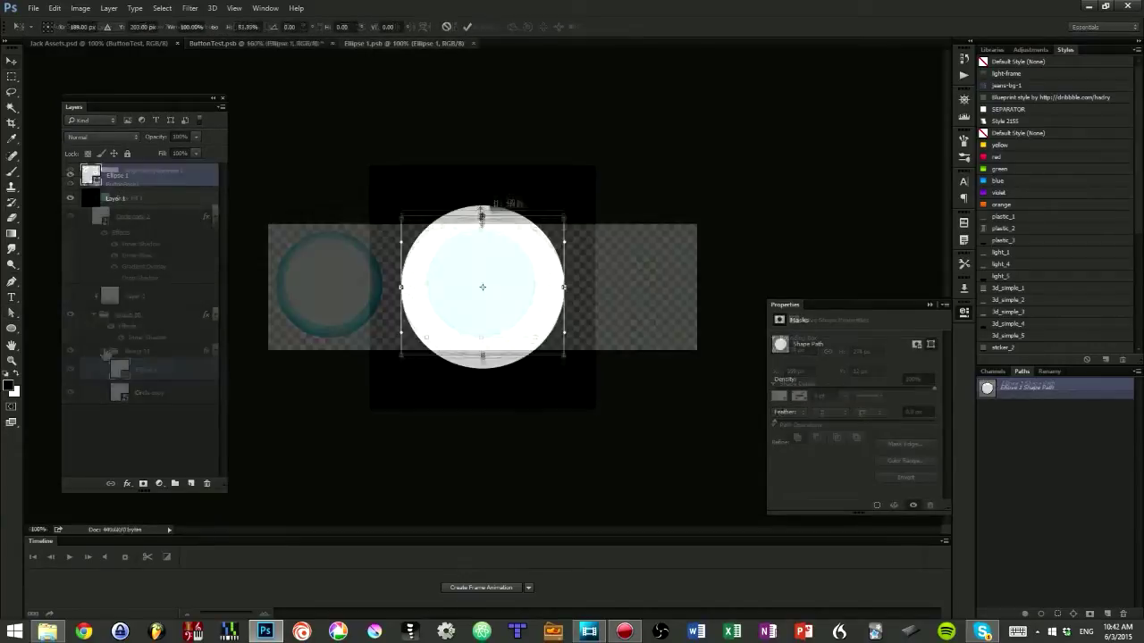
key("ctrl+t")
left_click_drag(564, 287, 596, 288)
key("Return")
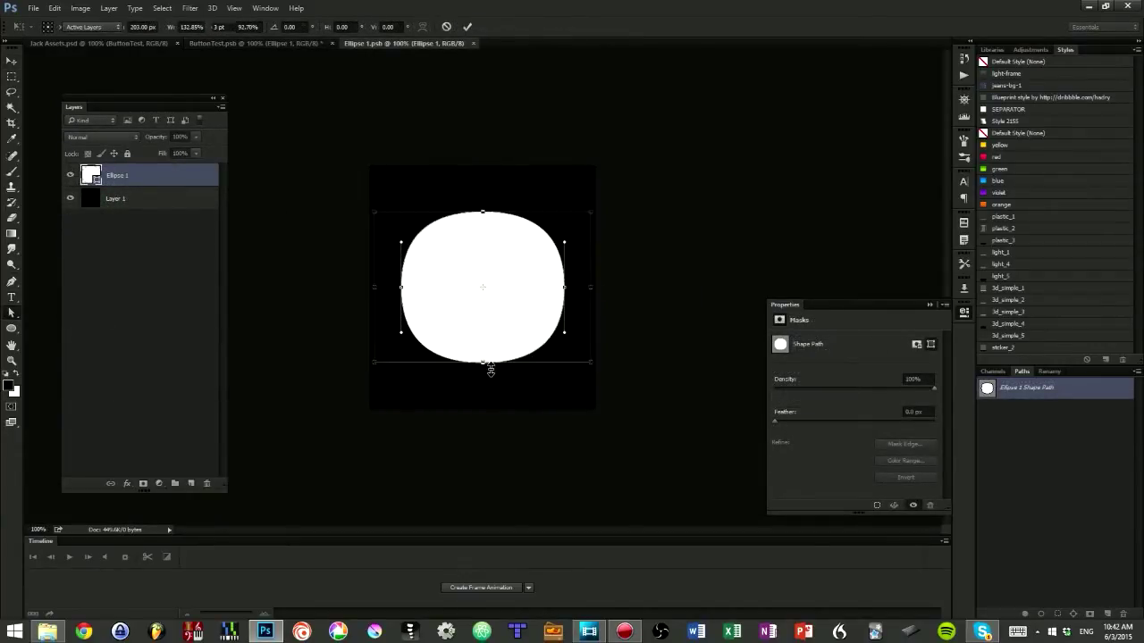
key("a")
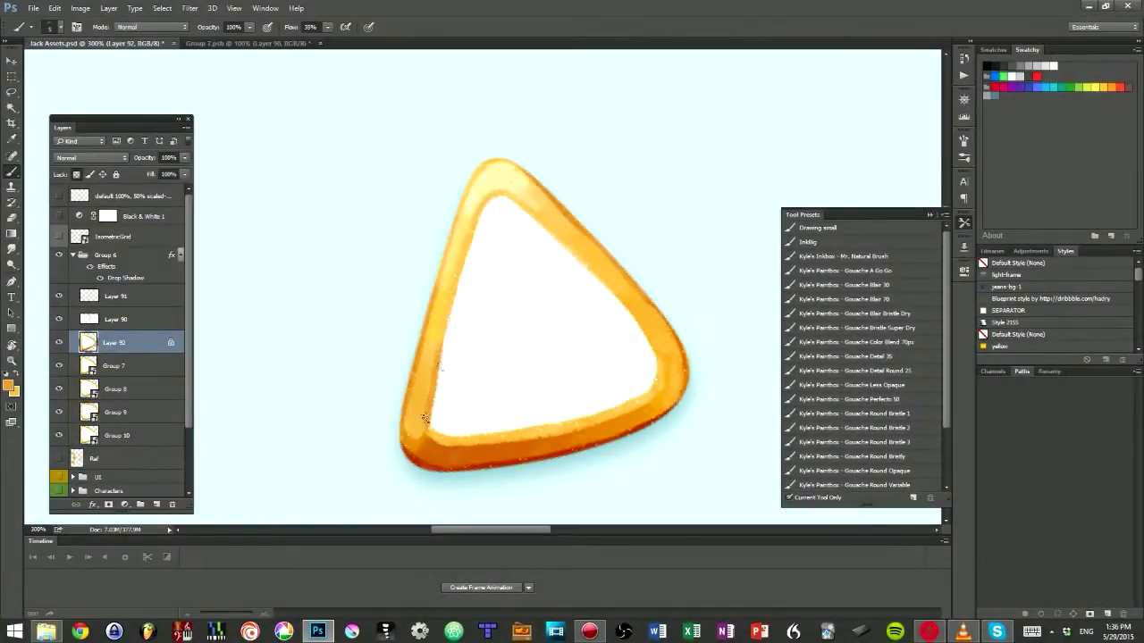
- Paint low-flow darker shading along the triangle's left orange edge
left_click_drag(425, 418, 466, 235)
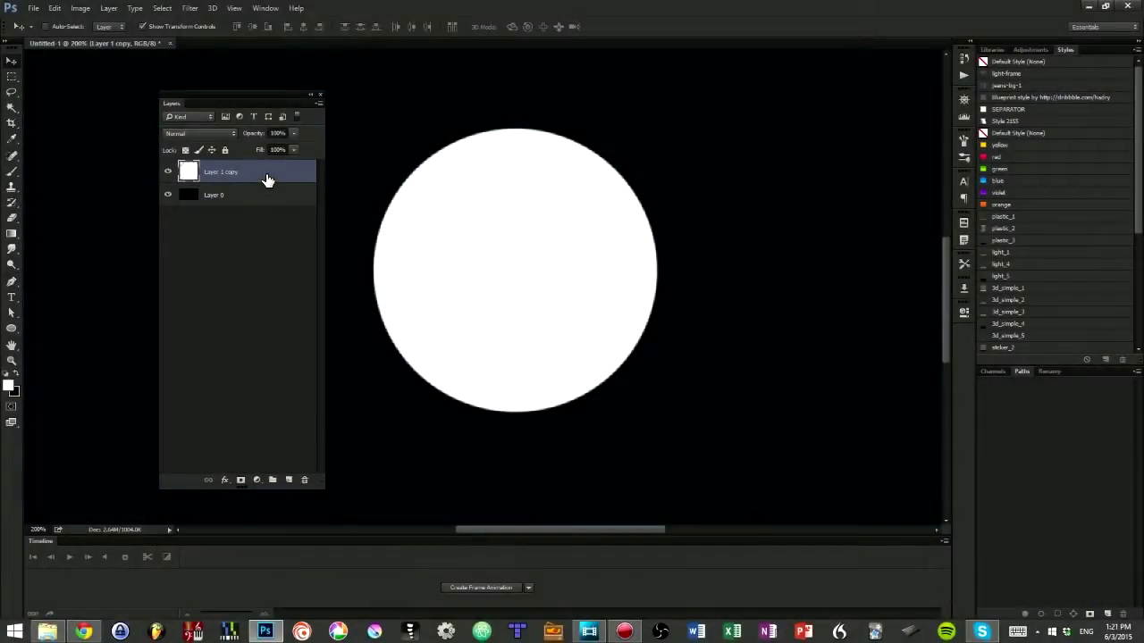
- Add a drop shadow, change the sun's colour overlay to yellow (hue 45), and move the sun higher
double_click(269, 176)
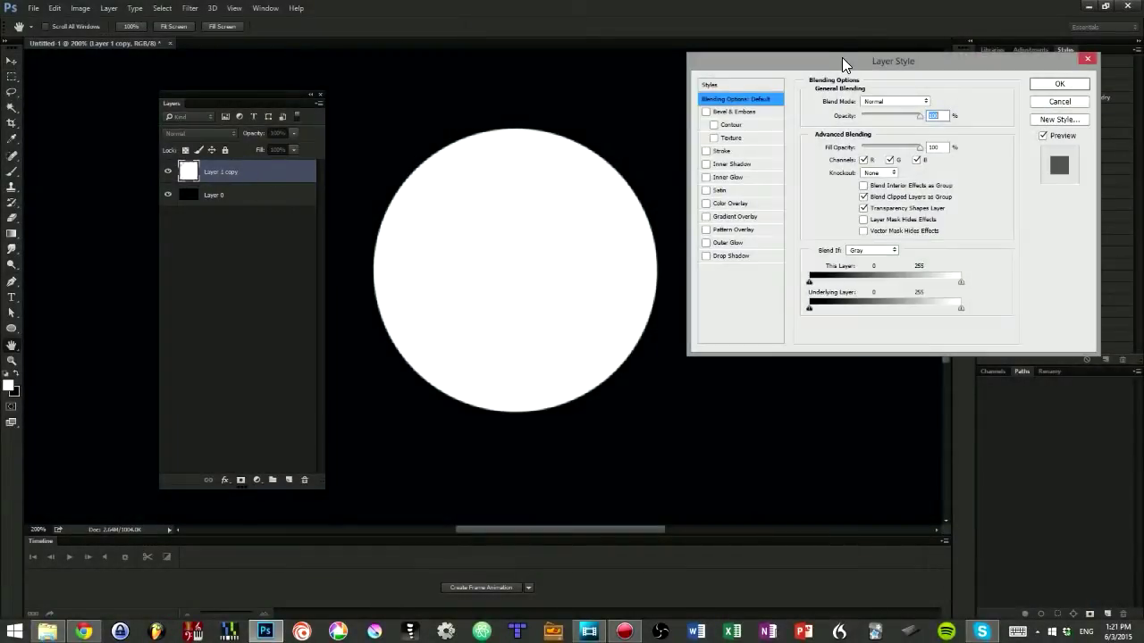
left_click_drag(842, 57, 723, 67)
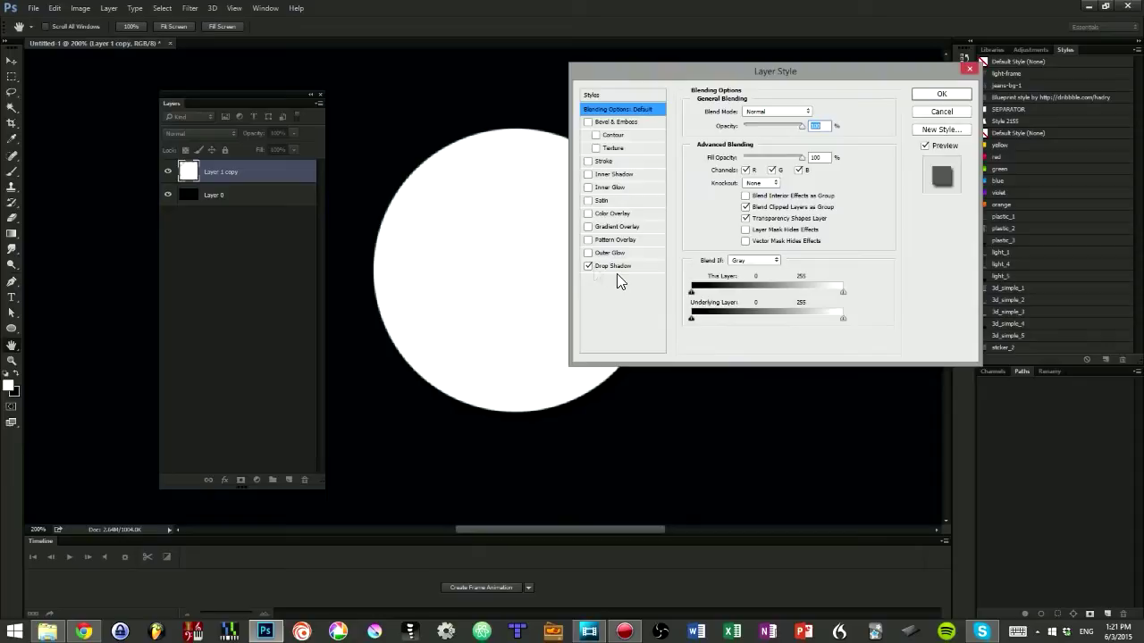
left_click(616, 266)
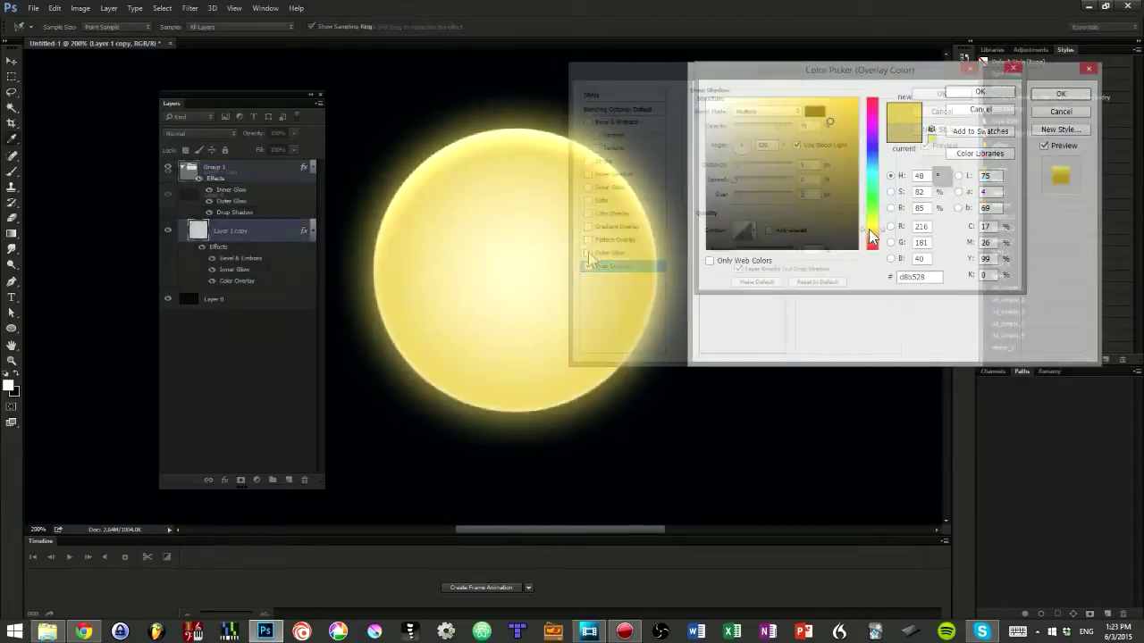
left_click_drag(874, 237, 875, 235)
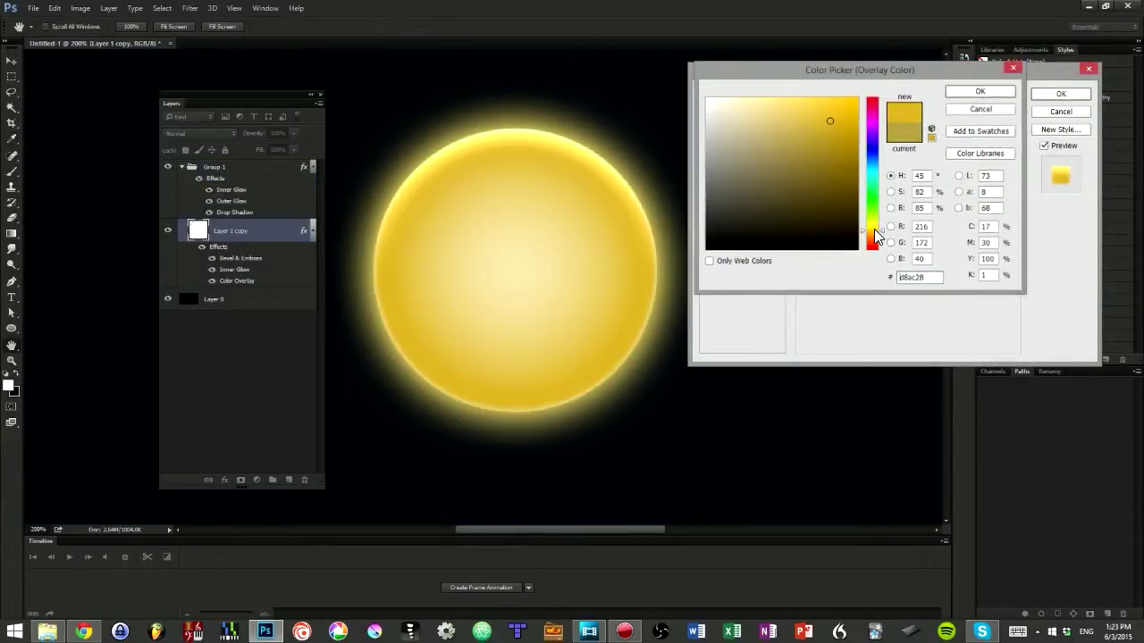
key("Return")
key("Return")
key("ctrl+minus")
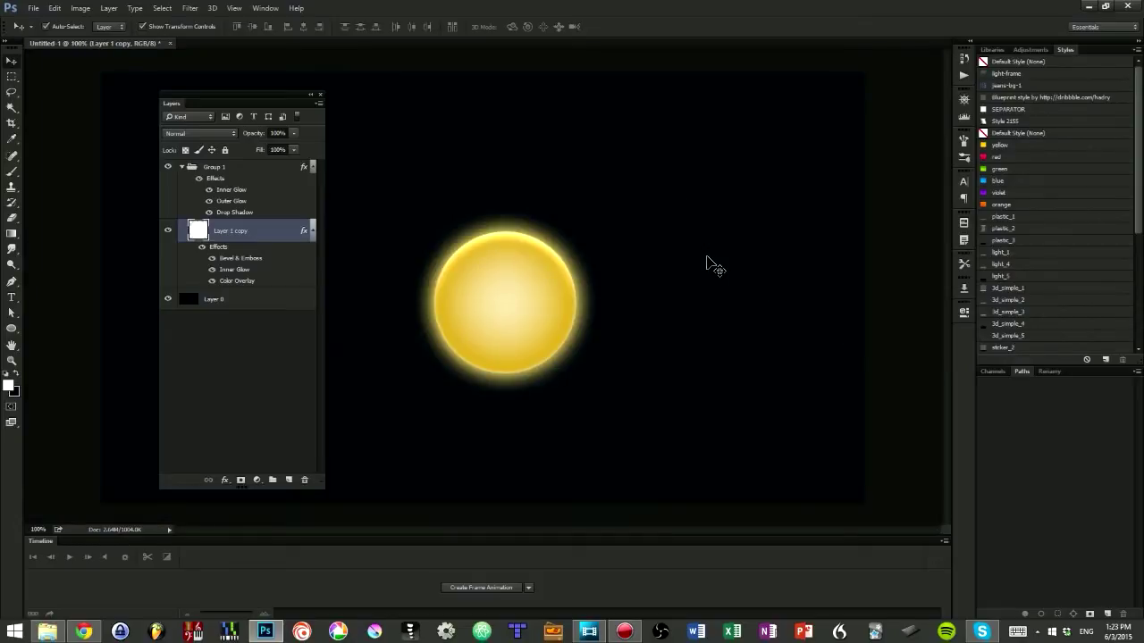
left_click_drag(498, 319, 613, 222)
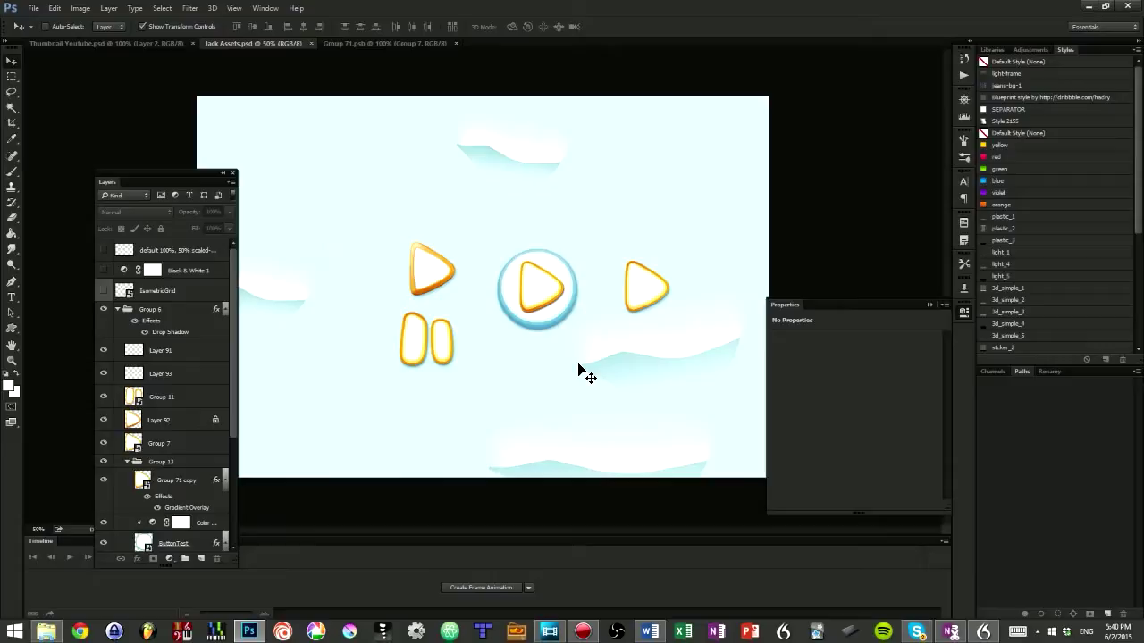
- Give the play triangle inside its smart object an orange drop shadow with size 1
scroll(577, 329, "up", 3)
double_click(143, 483)
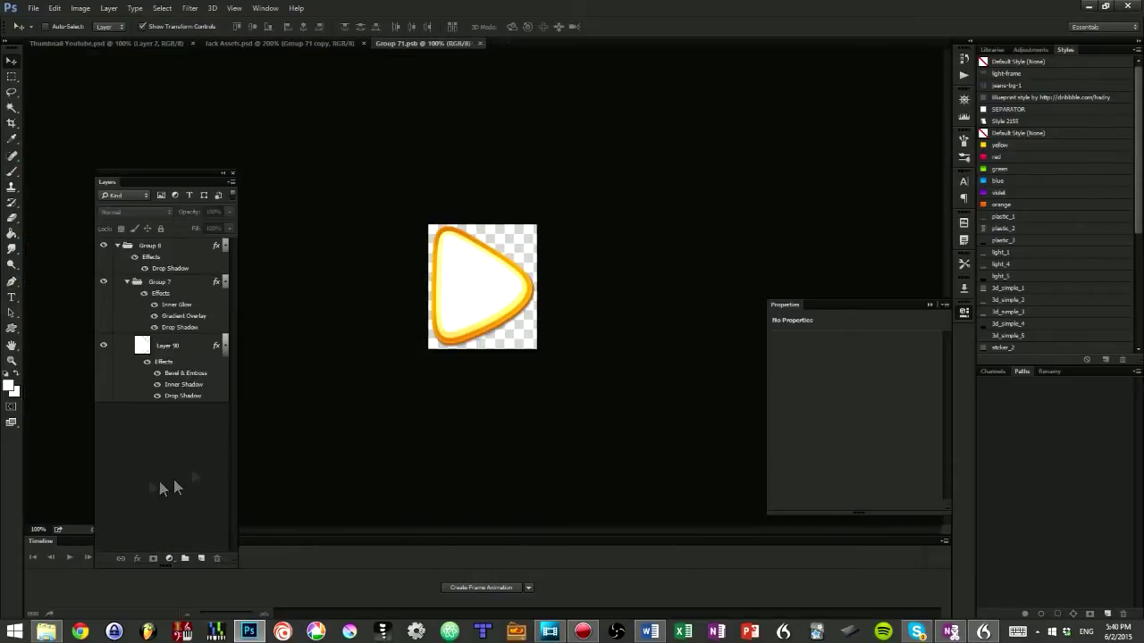
double_click(193, 361)
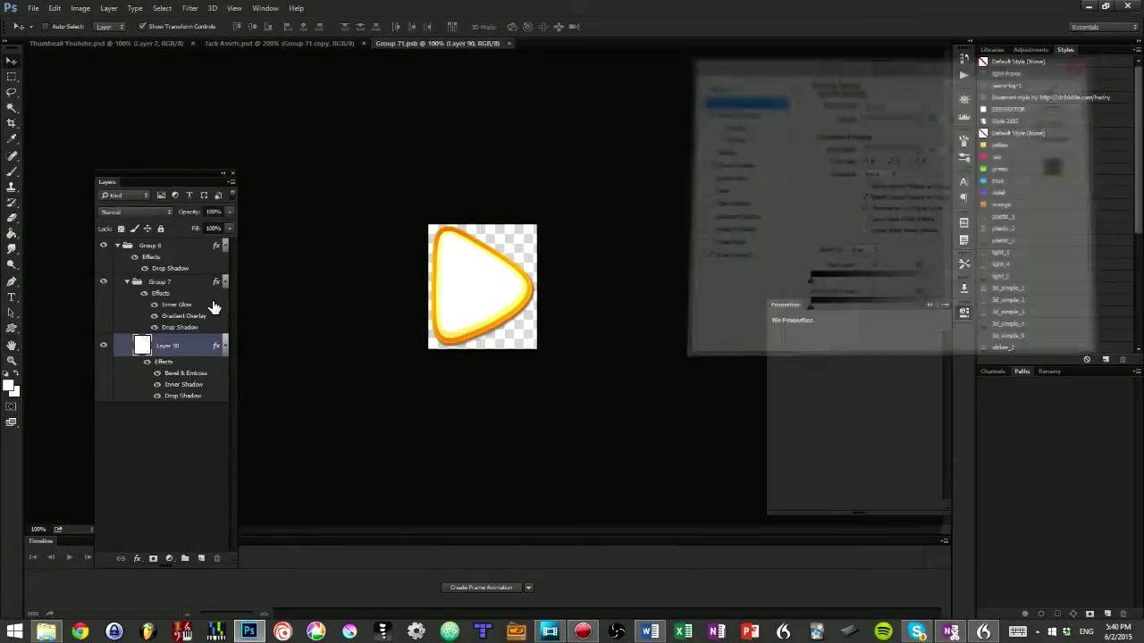
left_click(730, 256)
left_click(934, 101)
left_click(853, 127)
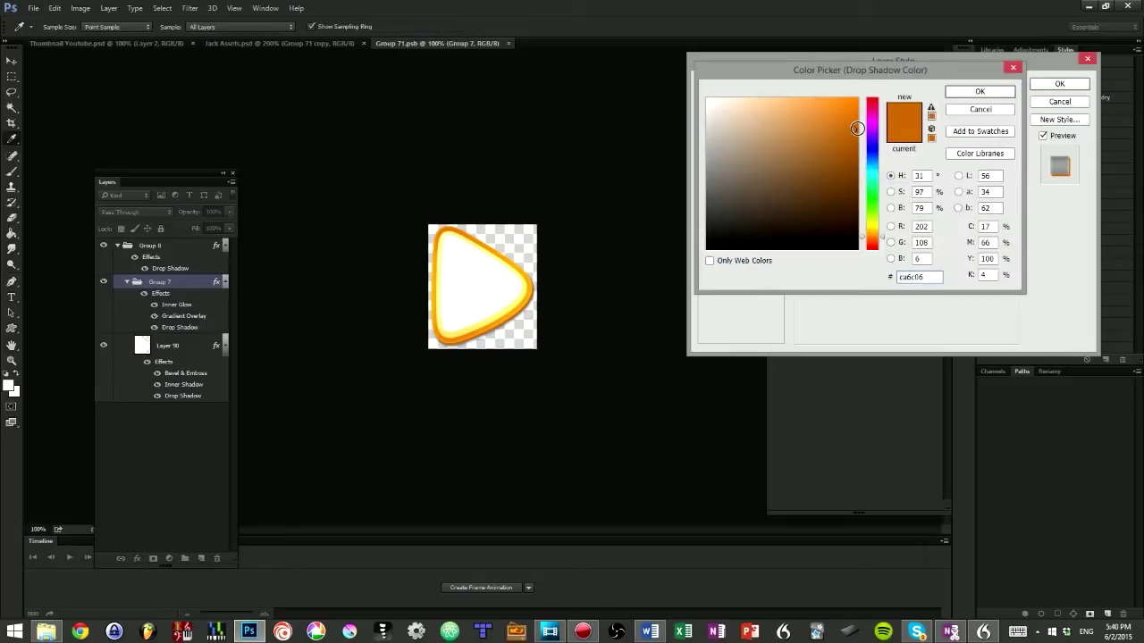
key("Return")
left_click(934, 154)
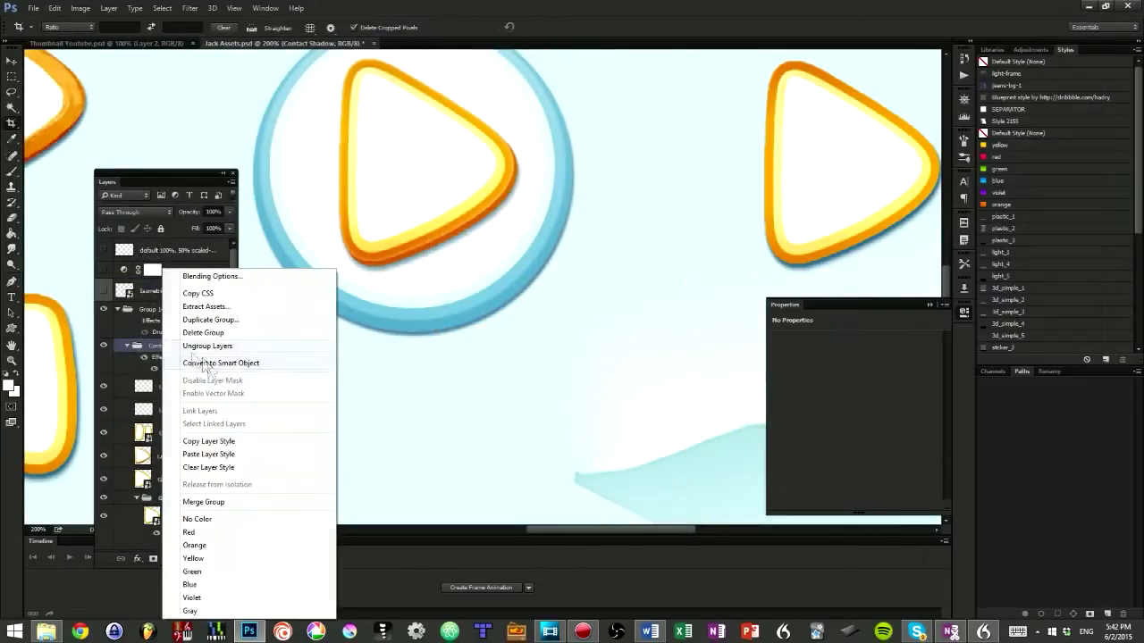
- Rename the group Cast Shadow; add a light-blue drop shadow at opacity 100, distance 10, spread 16
double_click(153, 309)
type("Cast Sha")
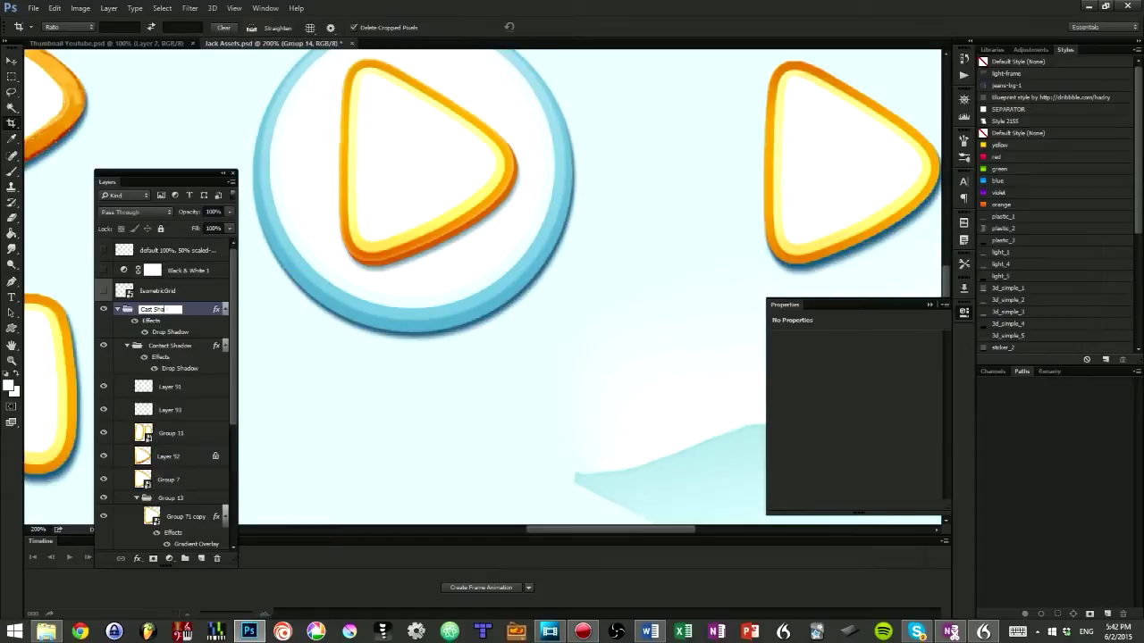
key("Return")
double_click(170, 331)
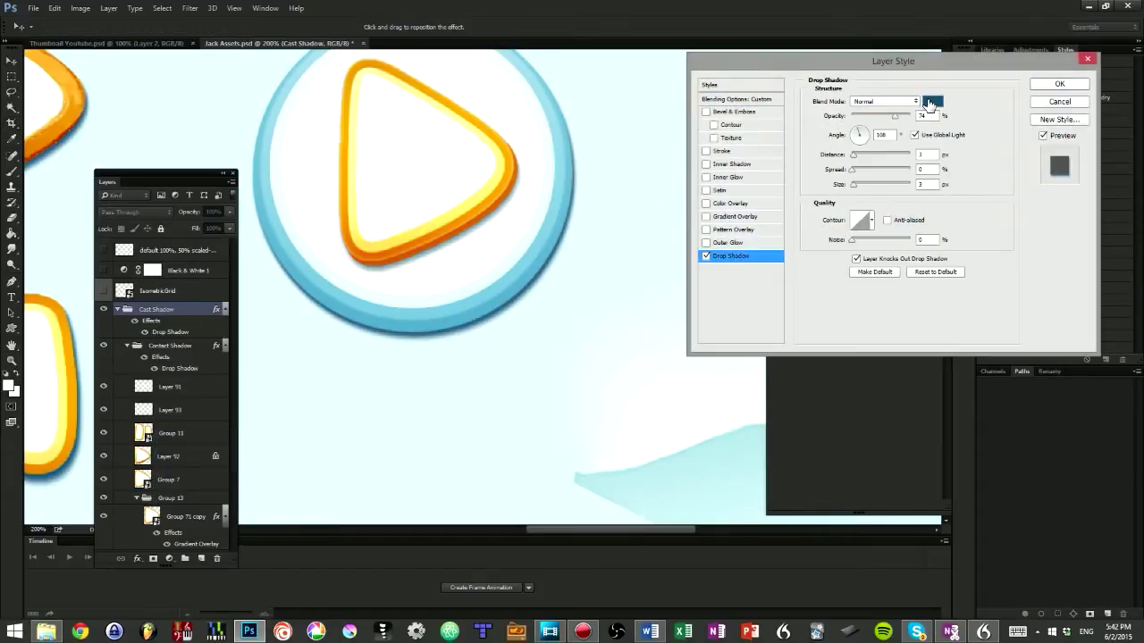
left_click(929, 104)
key("Return")
left_click(937, 187)
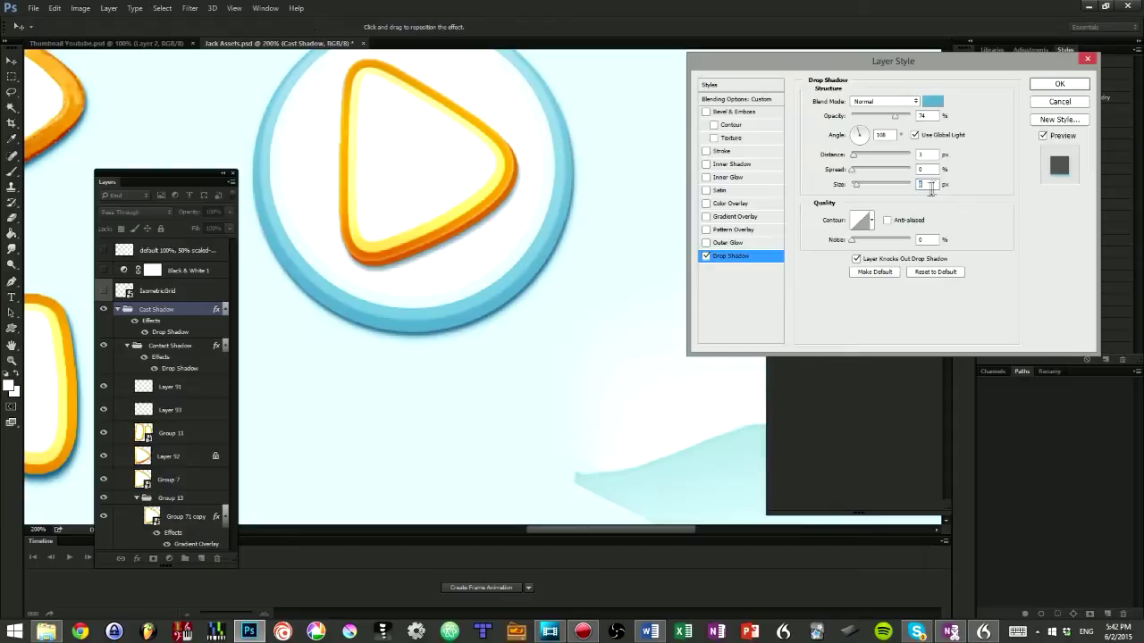
type("7100")
key("Tab")
key("Tab")
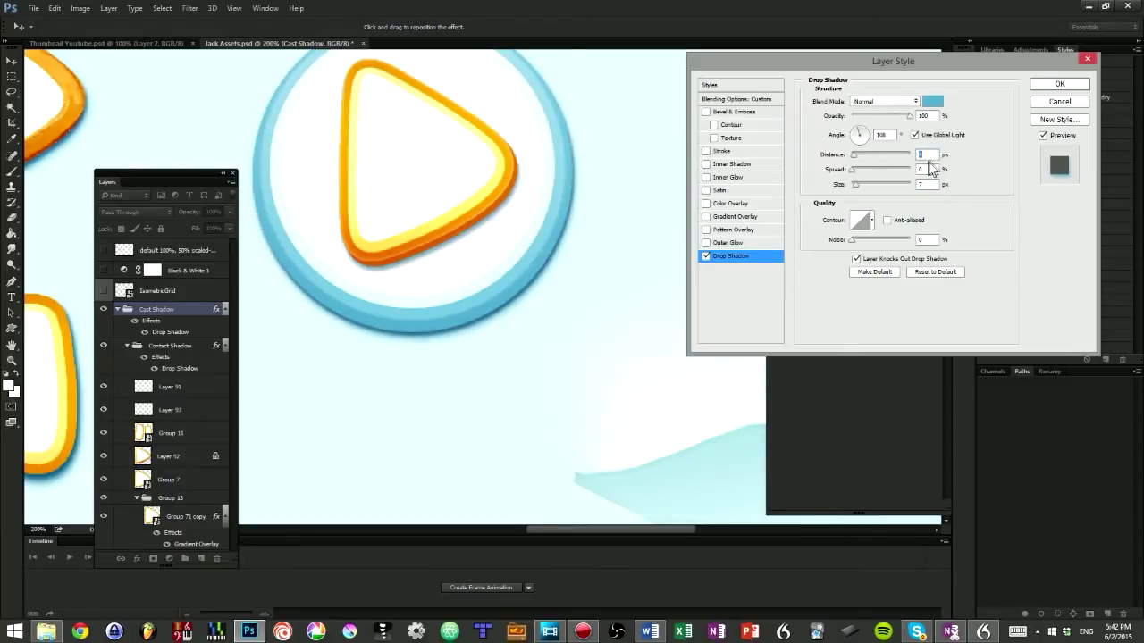
key("shift+Up")
left_click_drag(853, 170, 859, 170)
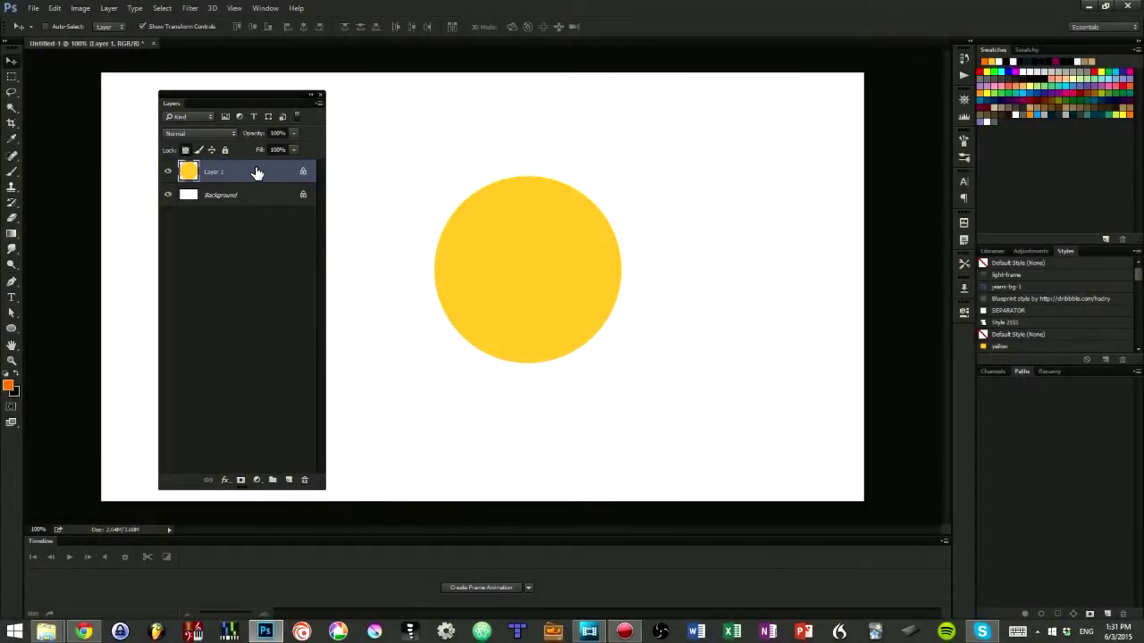
- Give Layer 1's yellow circle a high-spread drop shadow in #980000, forming a hard dark-red ring
double_click(256, 172)
left_click(717, 266)
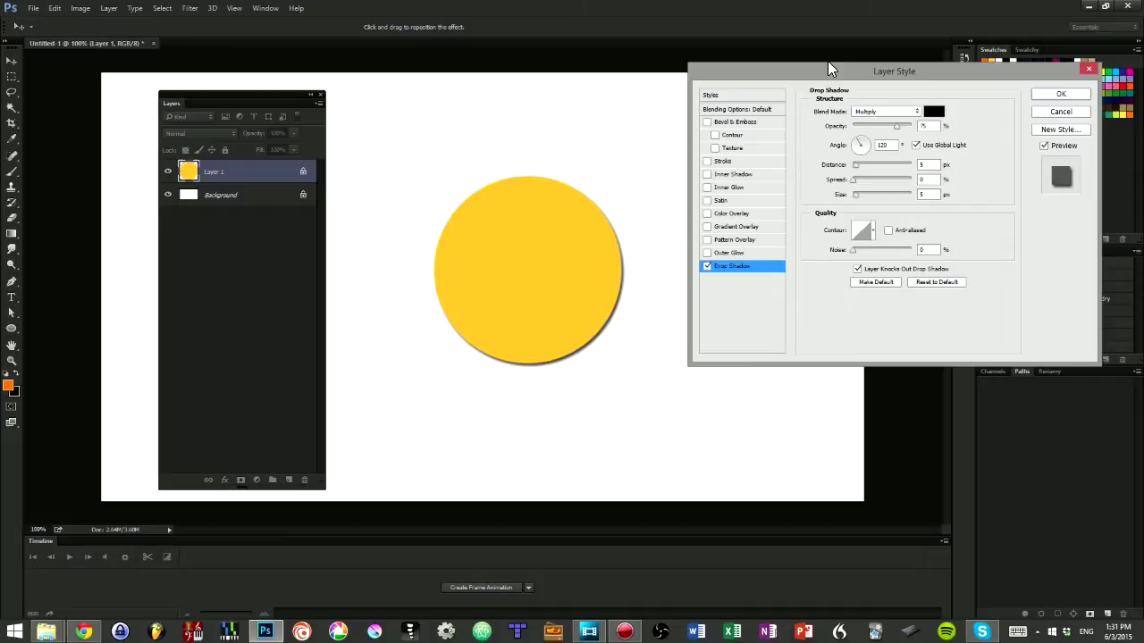
left_click_drag(822, 68, 795, 69)
scroll(891, 193, "up", 3)
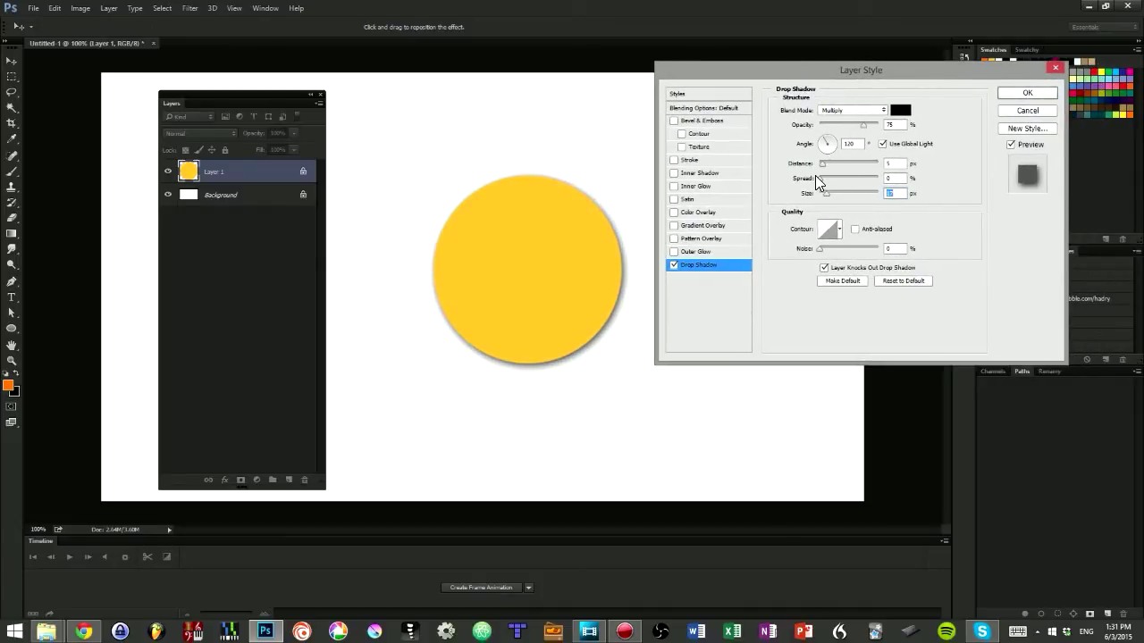
left_click_drag(818, 178, 903, 182)
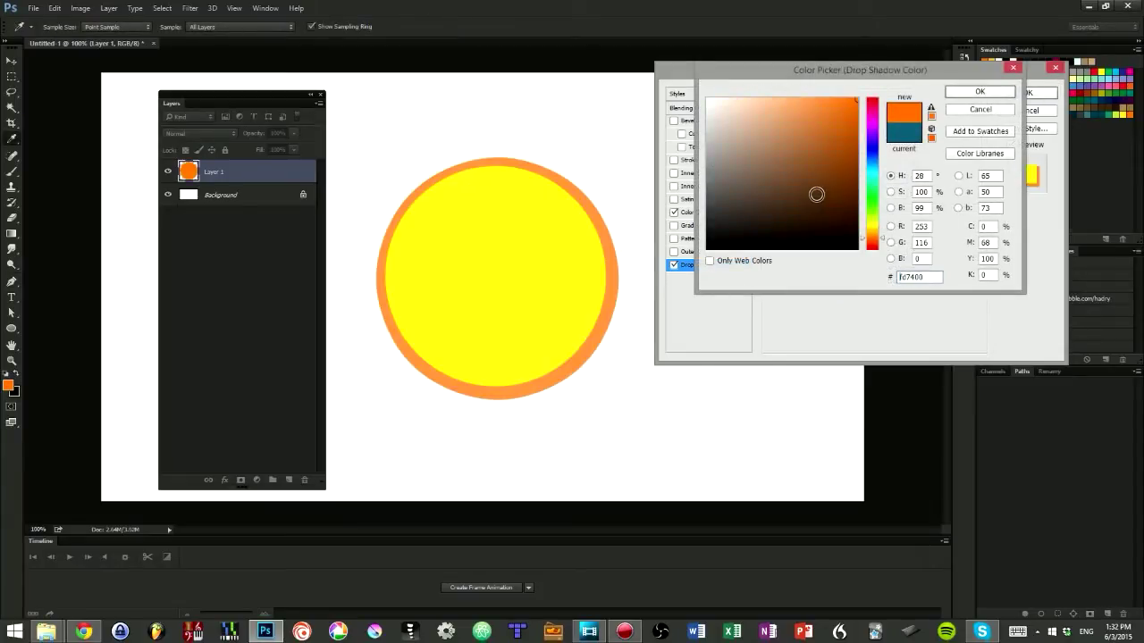
mouse_move(832, 180)
left_mouse_down()
mouse_move(861, 184)
mouse_move(857, 159)
left_mouse_up()
left_click_drag(879, 239, 868, 256)
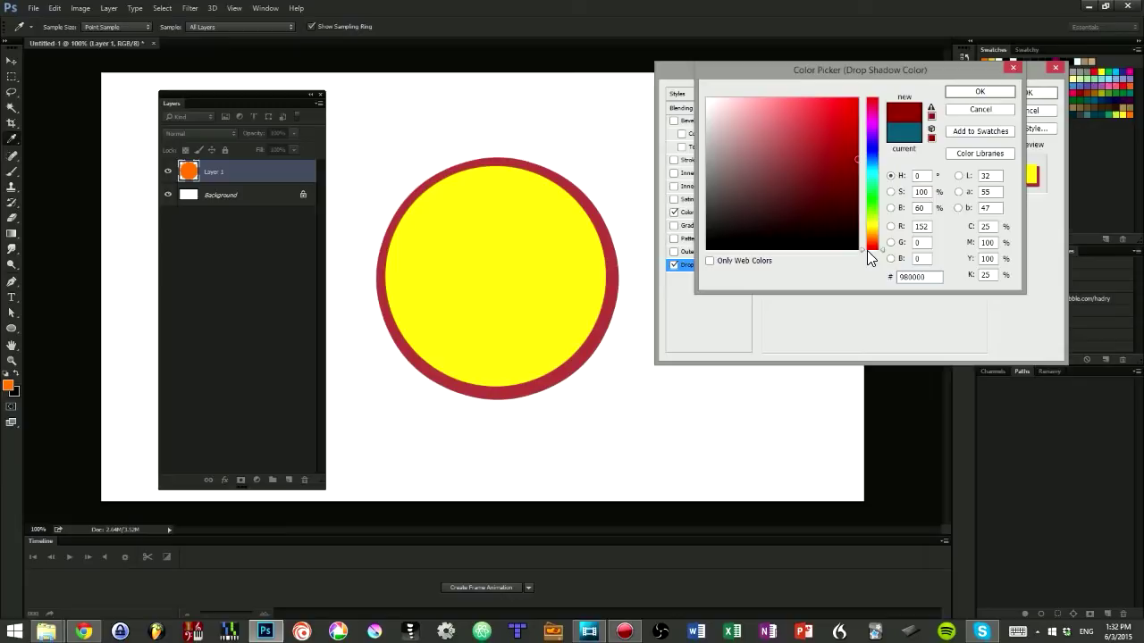
key("Return")
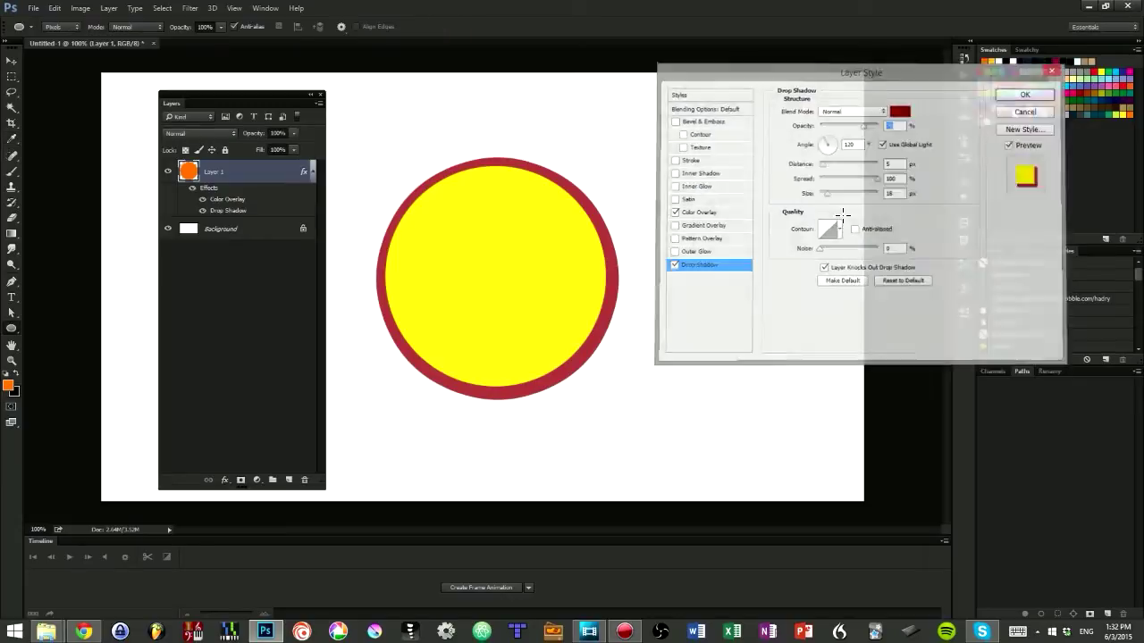
key("Return")
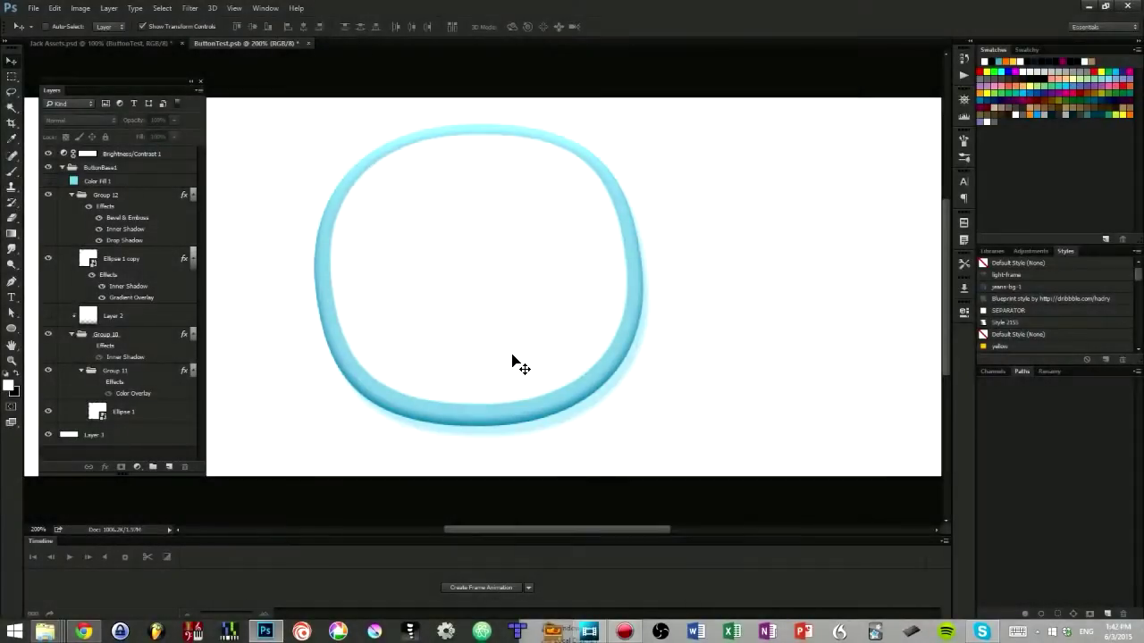
- Shift Group 12's drop shadow to angle 147, distance 19, and reposition its inner shadow
left_click(512, 362)
double_click(147, 241)
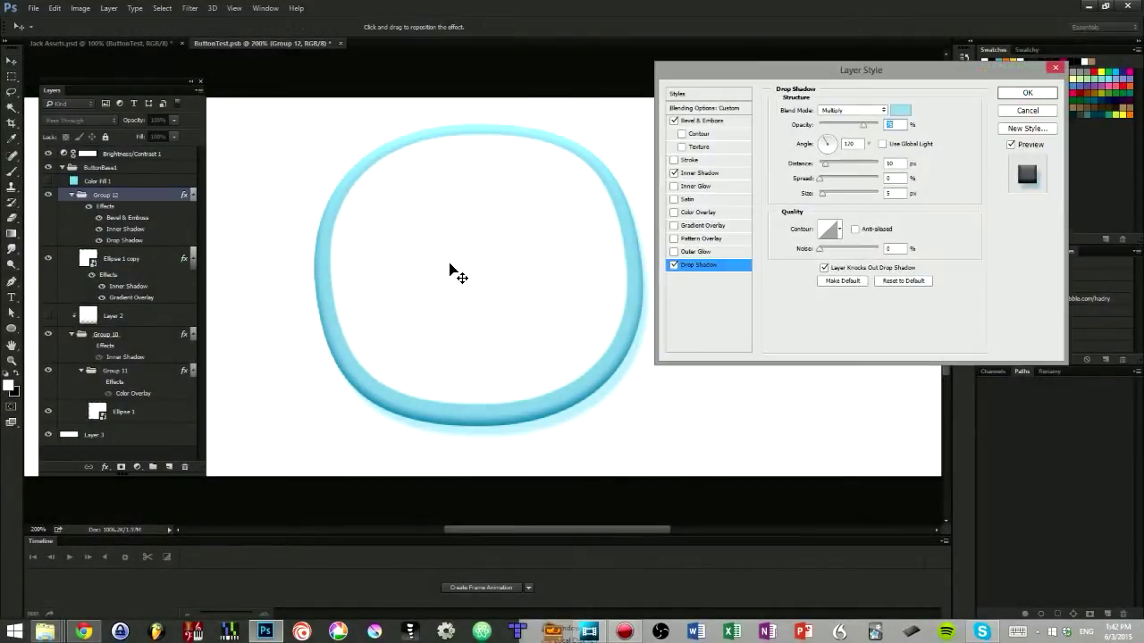
mouse_move(507, 260)
left_mouse_down()
mouse_move(540, 275)
mouse_move(416, 265)
mouse_move(474, 217)
mouse_move(500, 288)
mouse_move(519, 255)
left_mouse_up()
left_click(713, 172)
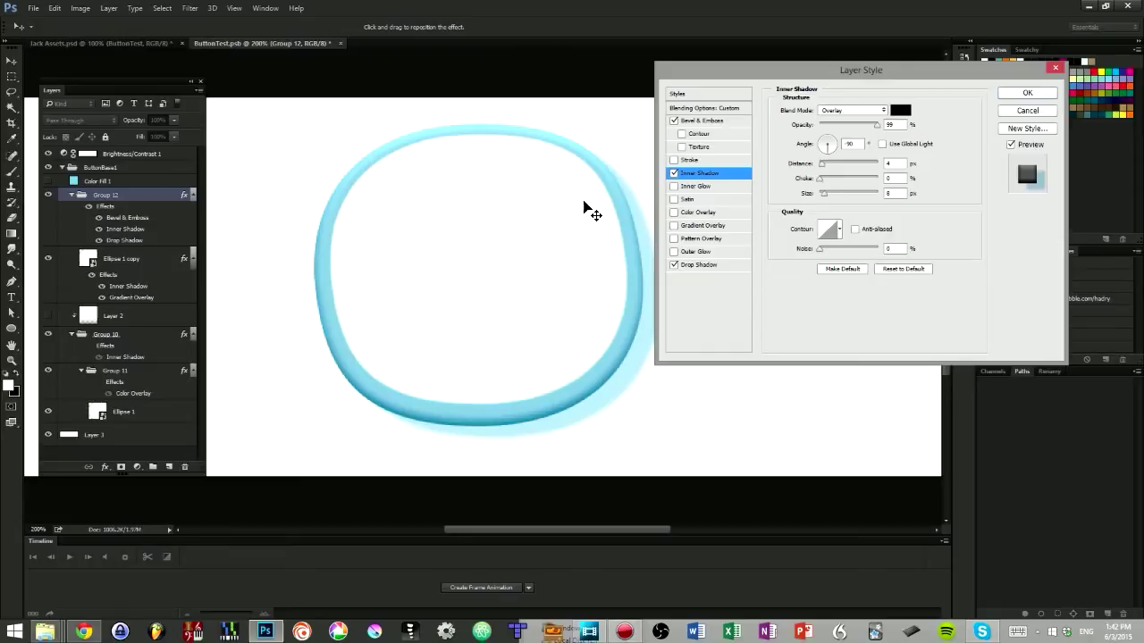
mouse_move(592, 209)
left_mouse_down()
mouse_move(498, 208)
mouse_move(477, 226)
mouse_move(492, 276)
mouse_move(541, 242)
mouse_move(524, 223)
mouse_move(518, 244)
mouse_move(554, 240)
mouse_move(536, 235)
left_mouse_up()
left_click(720, 121)
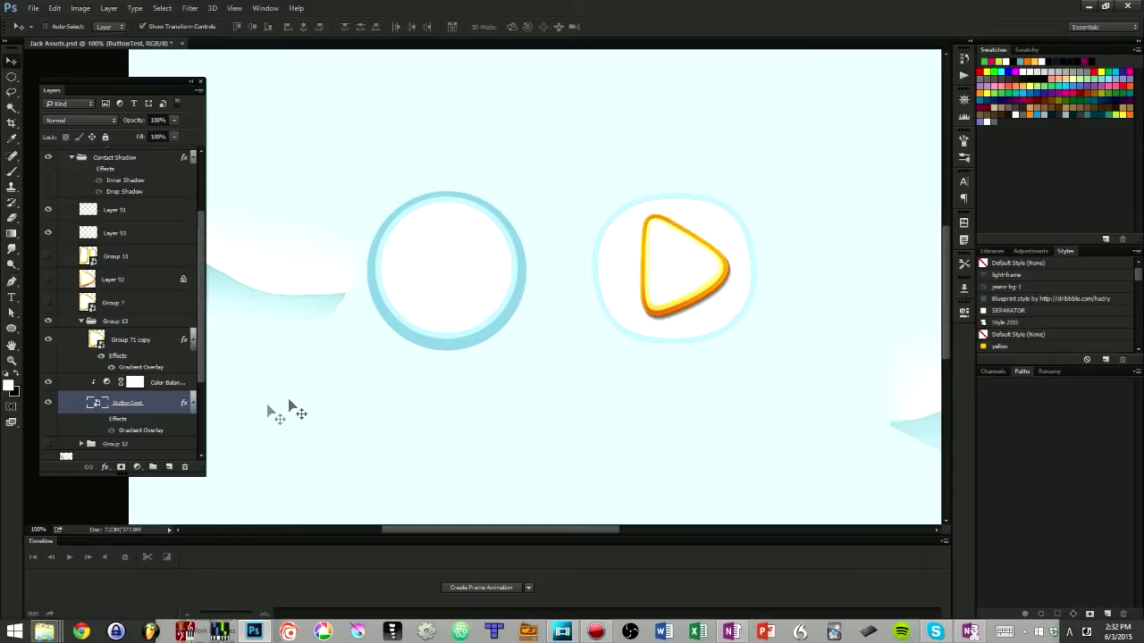
- Lower the opacity of ButtonTest's Gradient Overlay effect
left_click(100, 419)
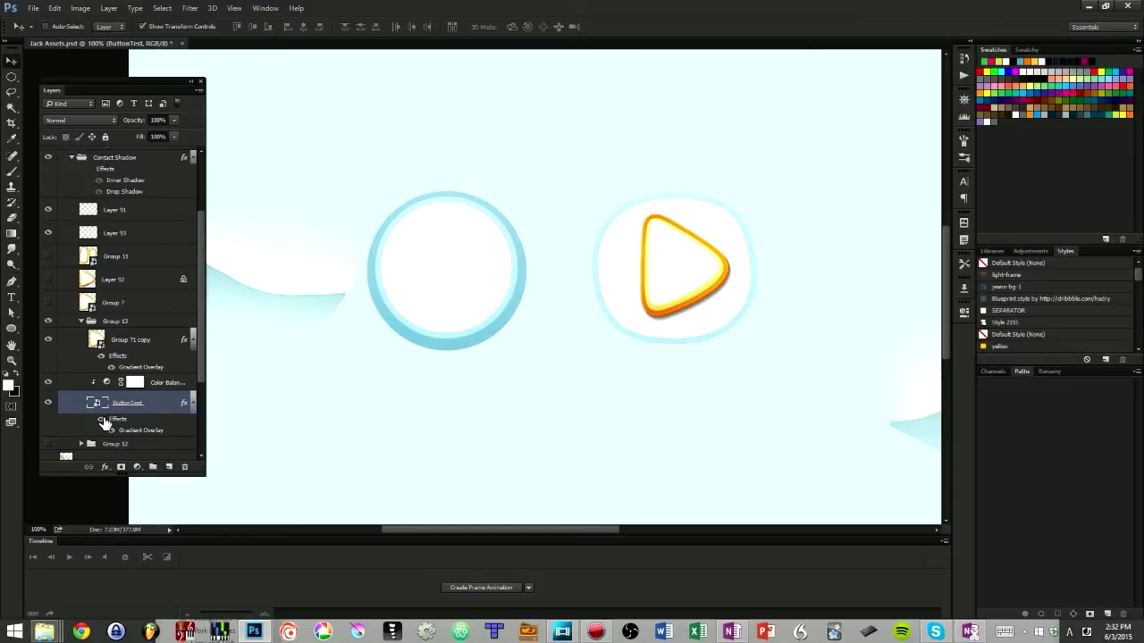
double_click(171, 406)
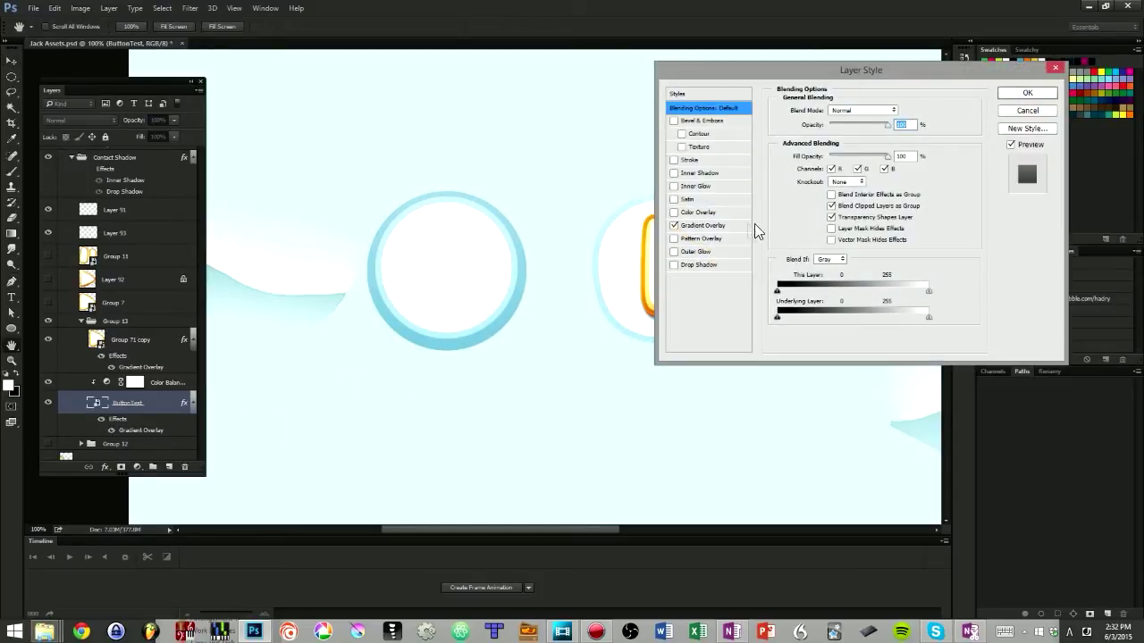
left_click(722, 227)
left_click_drag(856, 125, 841, 125)
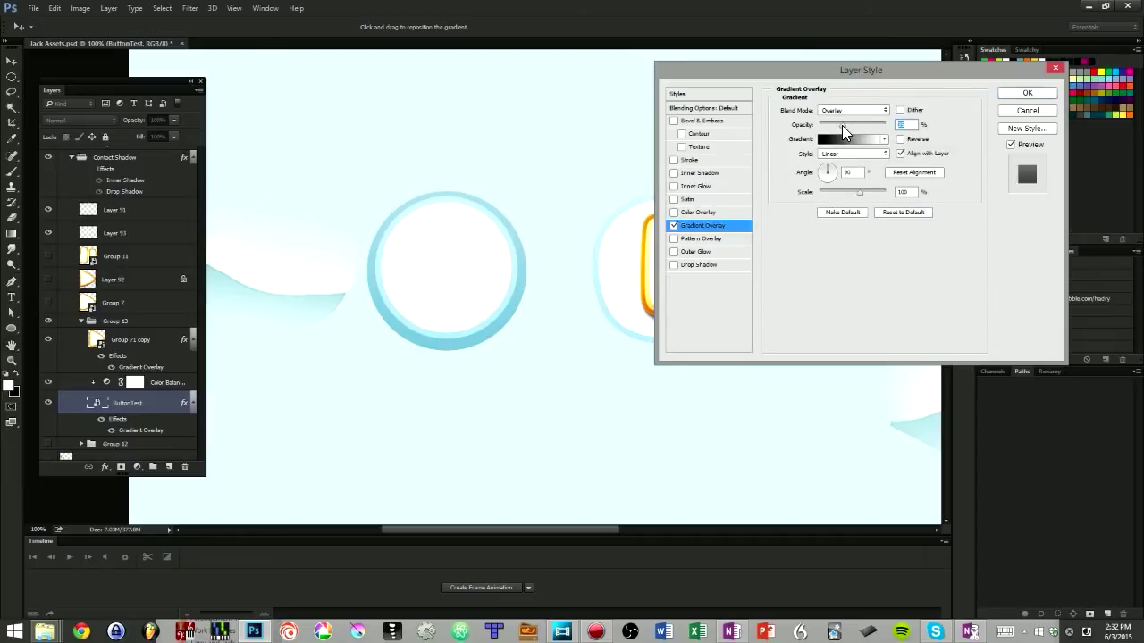
key("Return")
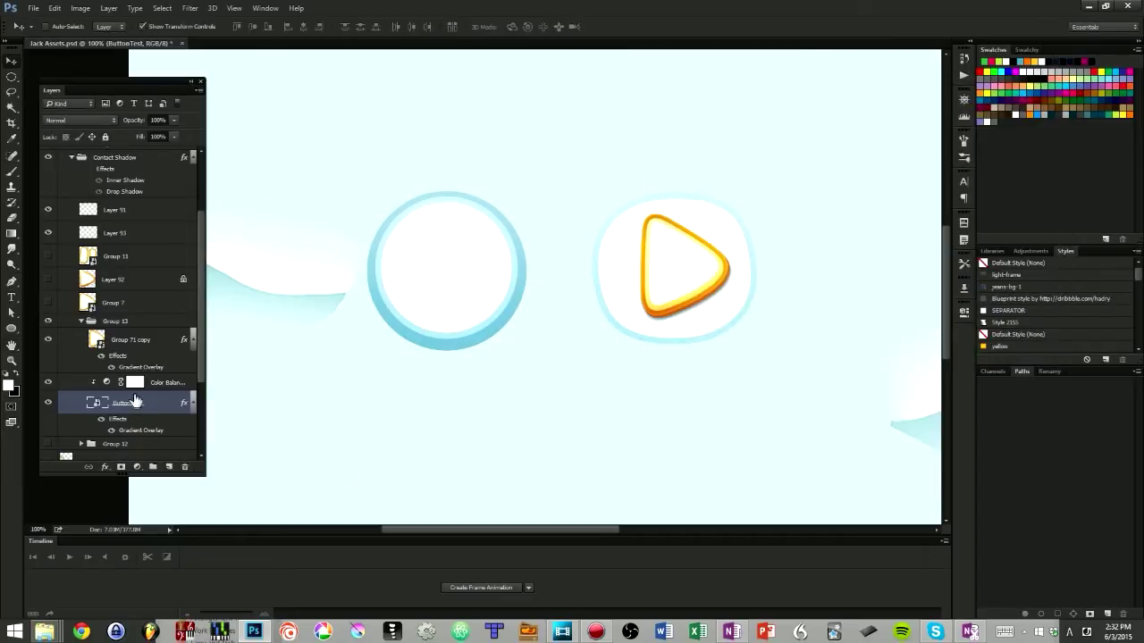
- Add a Gradient fill layer in Overlay mode at 49% opacity, then hide it
left_click(137, 467)
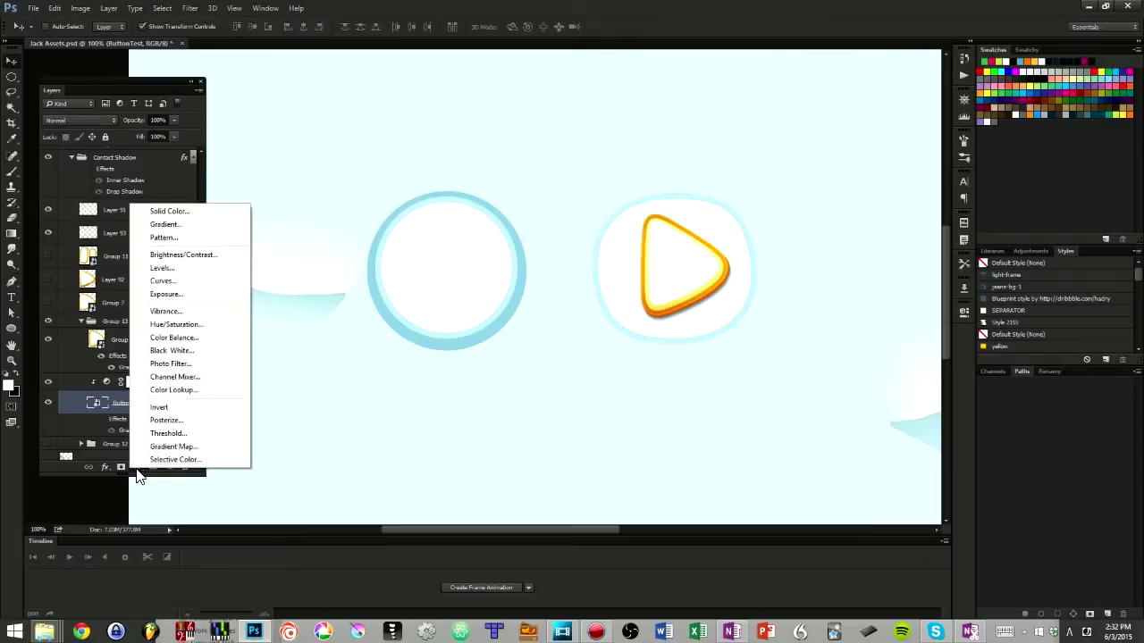
left_click(205, 225)
left_click(102, 121)
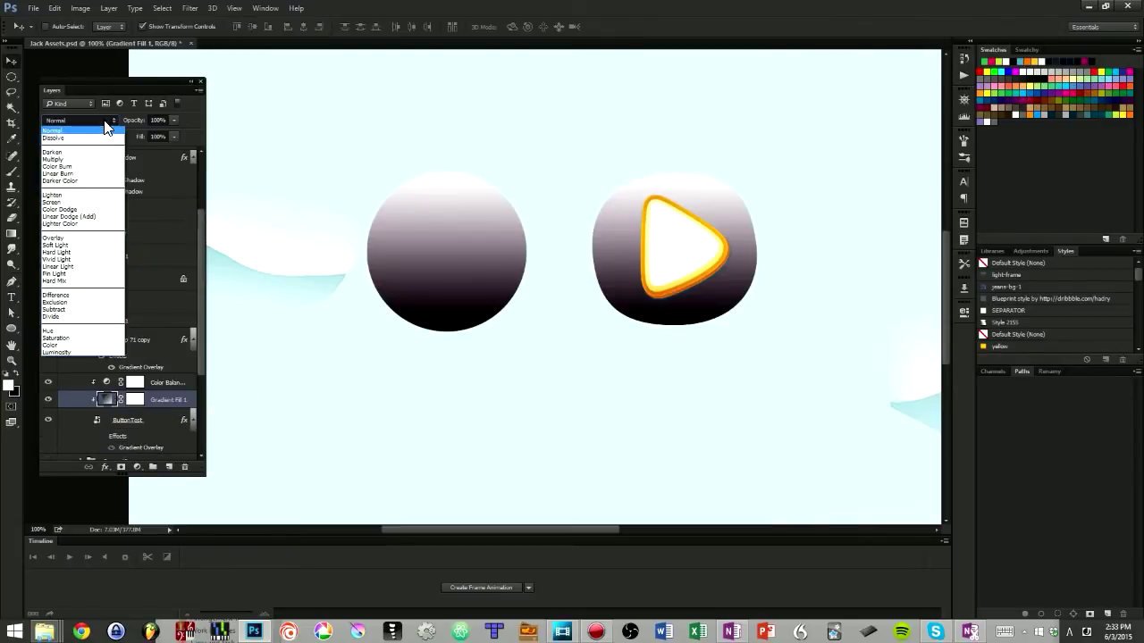
left_click(81, 239)
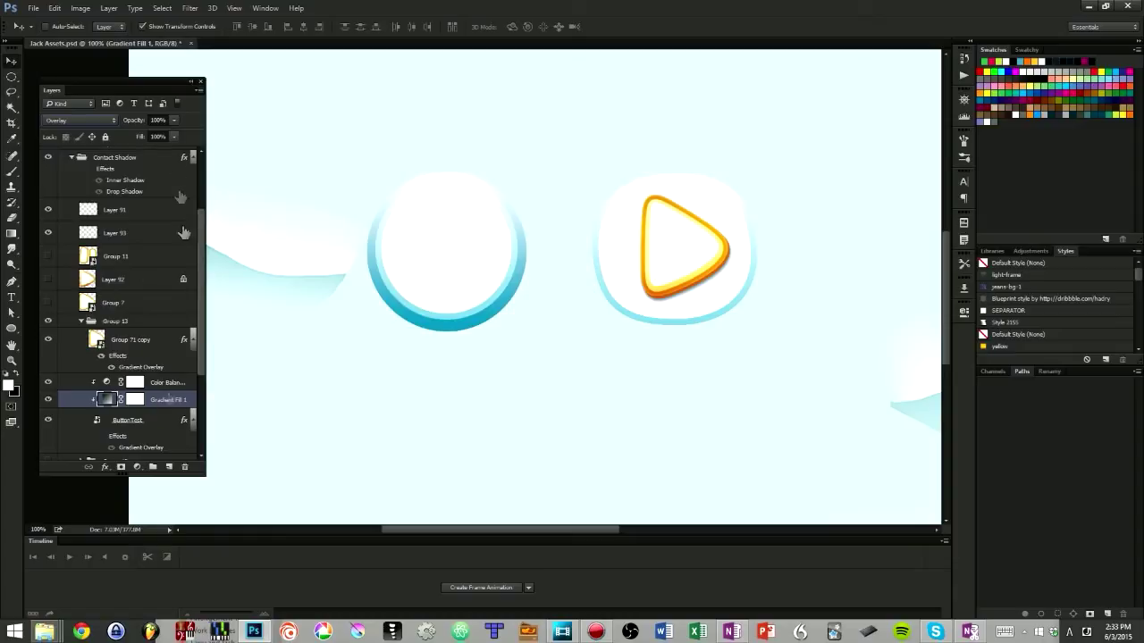
left_click_drag(143, 121, 112, 139)
left_click(48, 401)
left_click(49, 401)
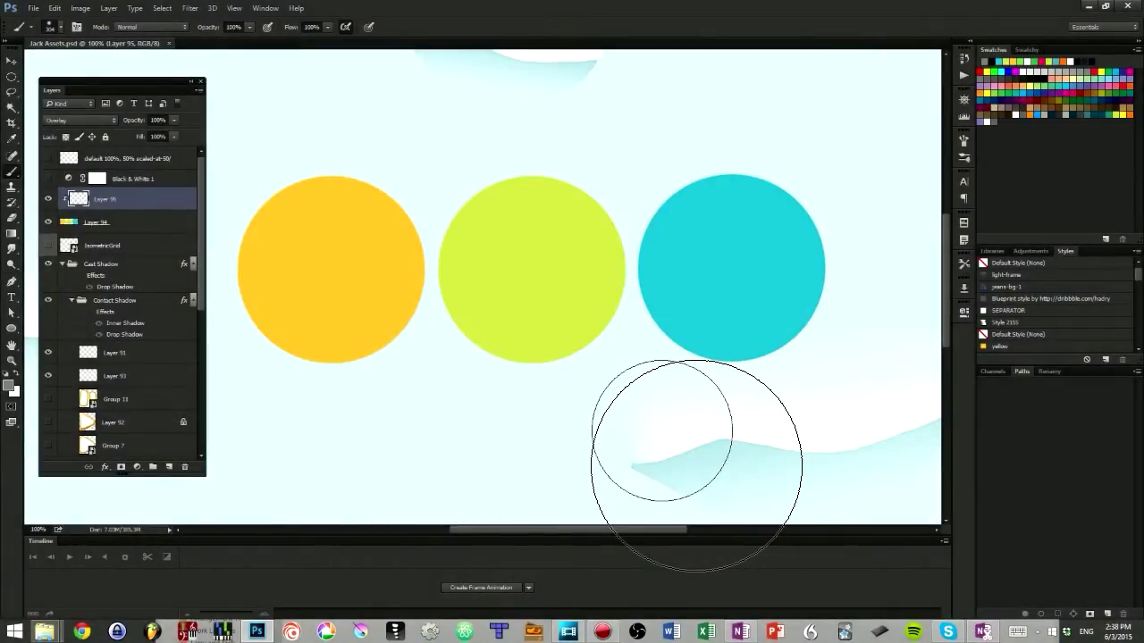
- Paint soft highlights across the tops of the three circles on the Overlay layer
left_click(86, 116)
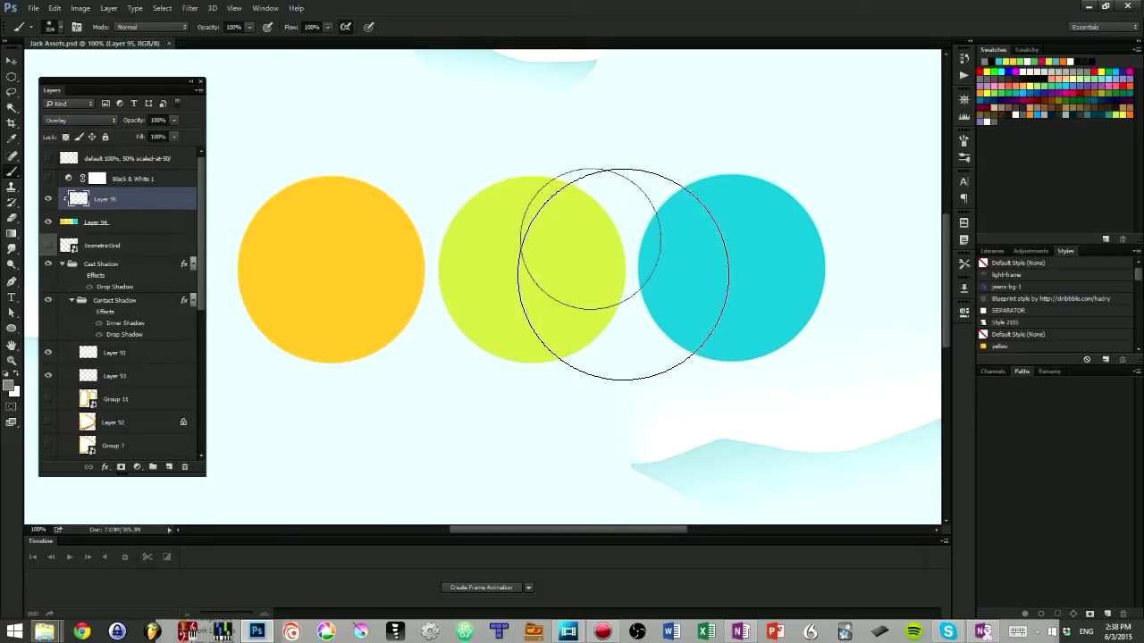
key("shift+F5")
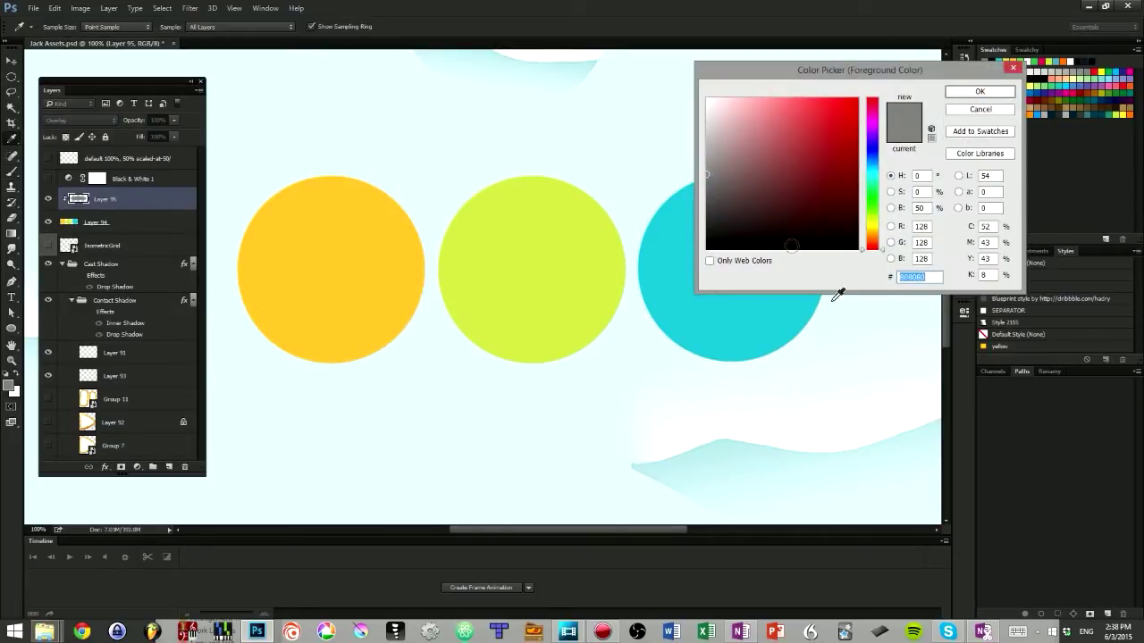
left_click_drag(715, 215, 701, 235)
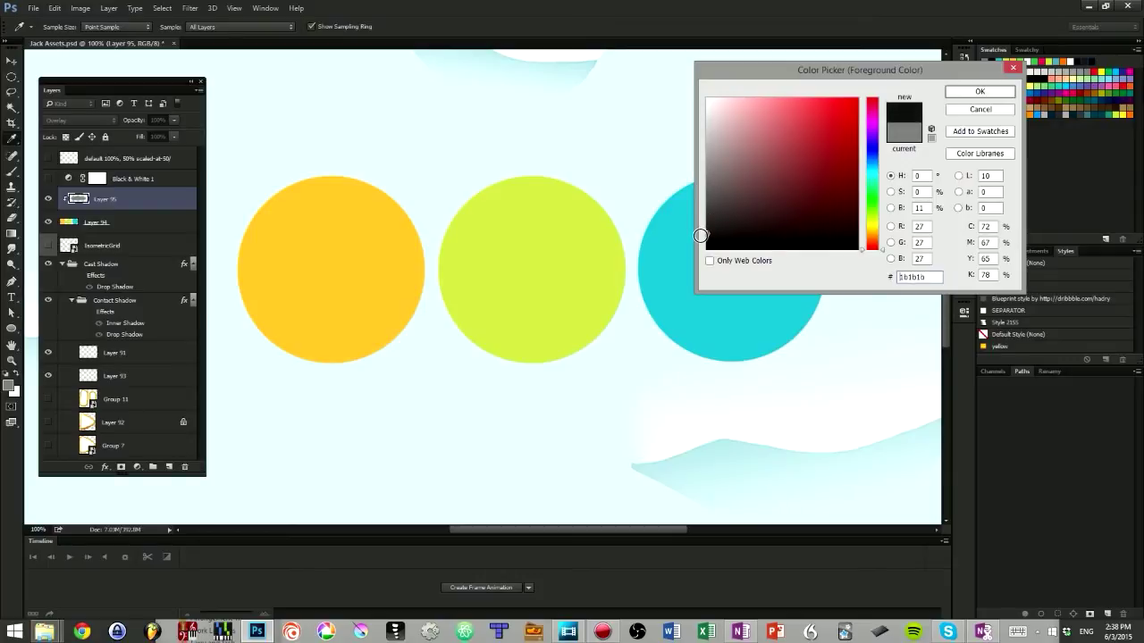
key("Return")
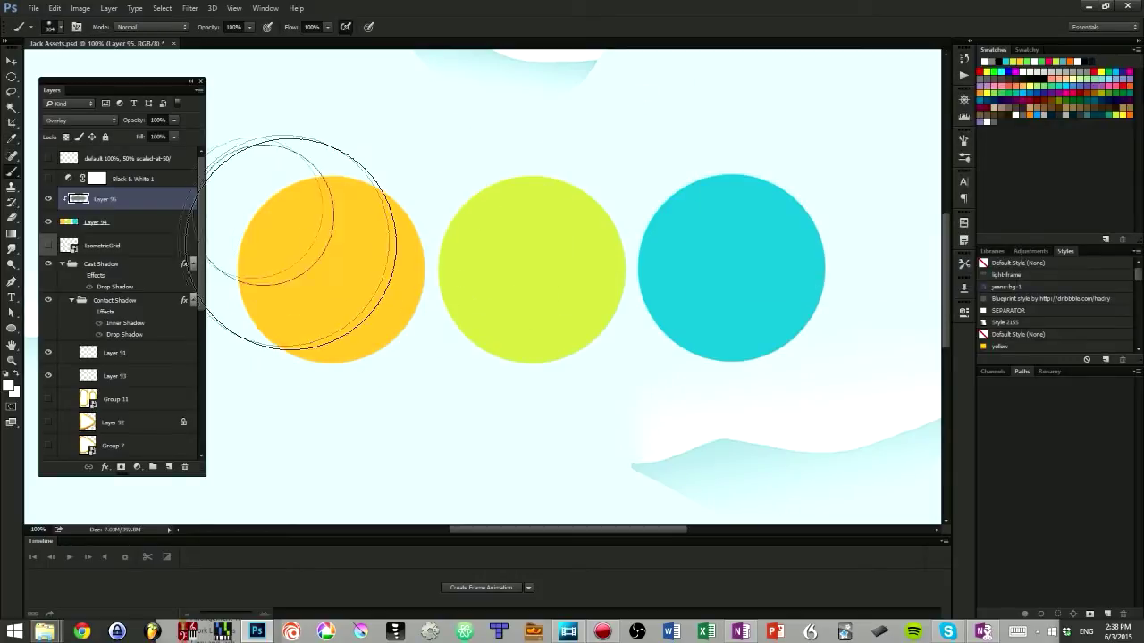
left_click_drag(644, 212, 880, 192)
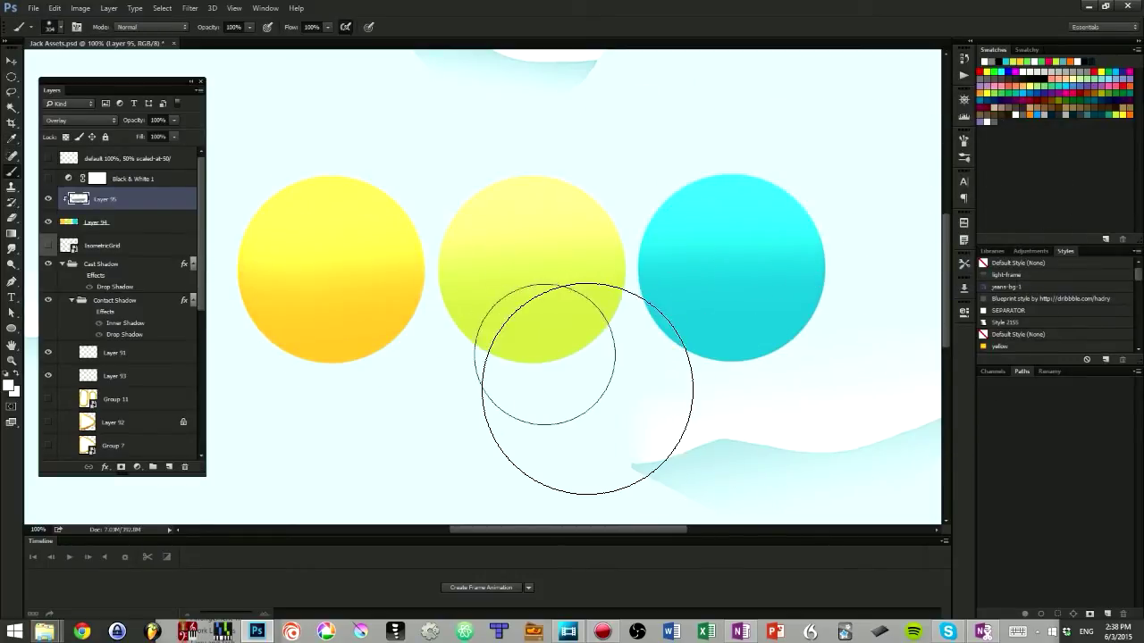
- Darken the circles' lower halves with dark grey paint
left_click_drag(741, 192, 683, 239)
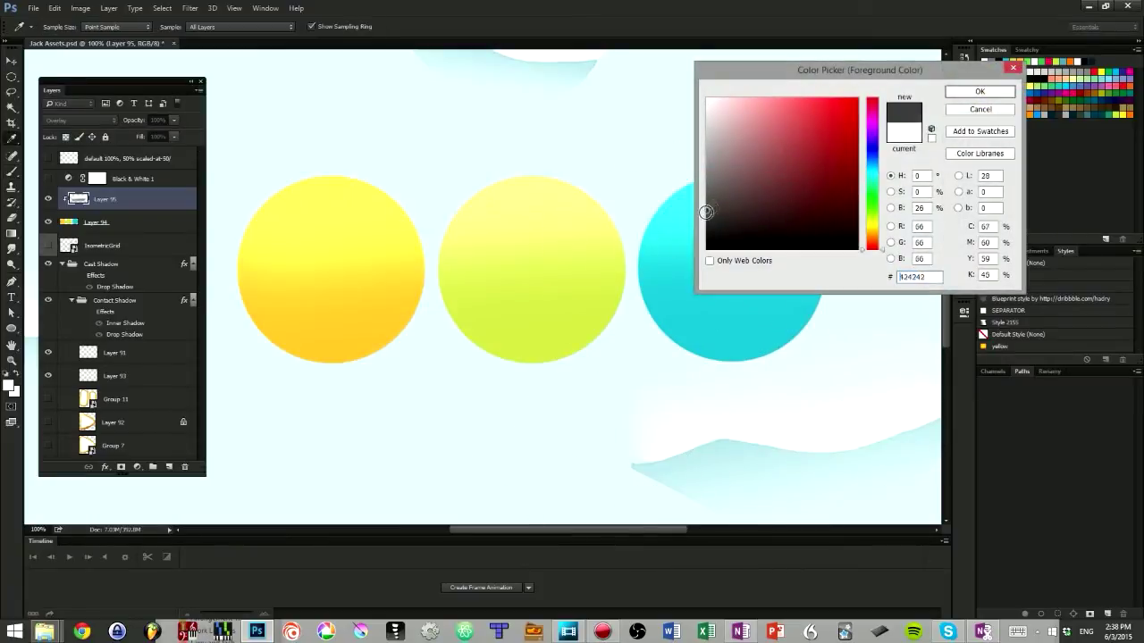
key("Return")
left_click_drag(259, 357, 708, 391)
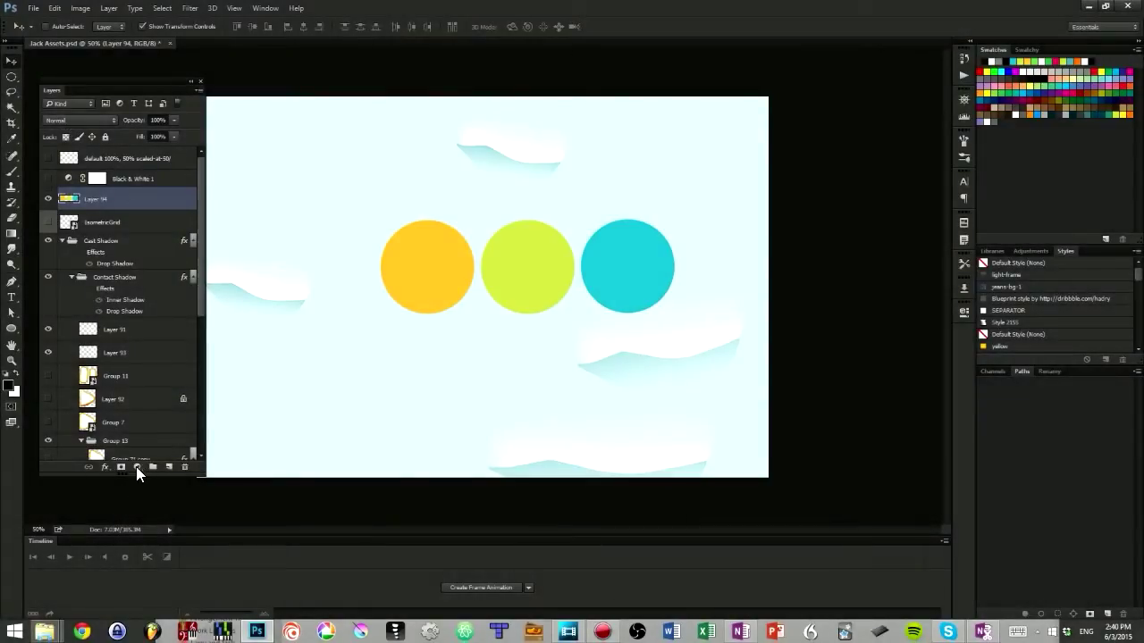
- Add a black-to-white linear Gradient fill layer at 90°
left_click(137, 466)
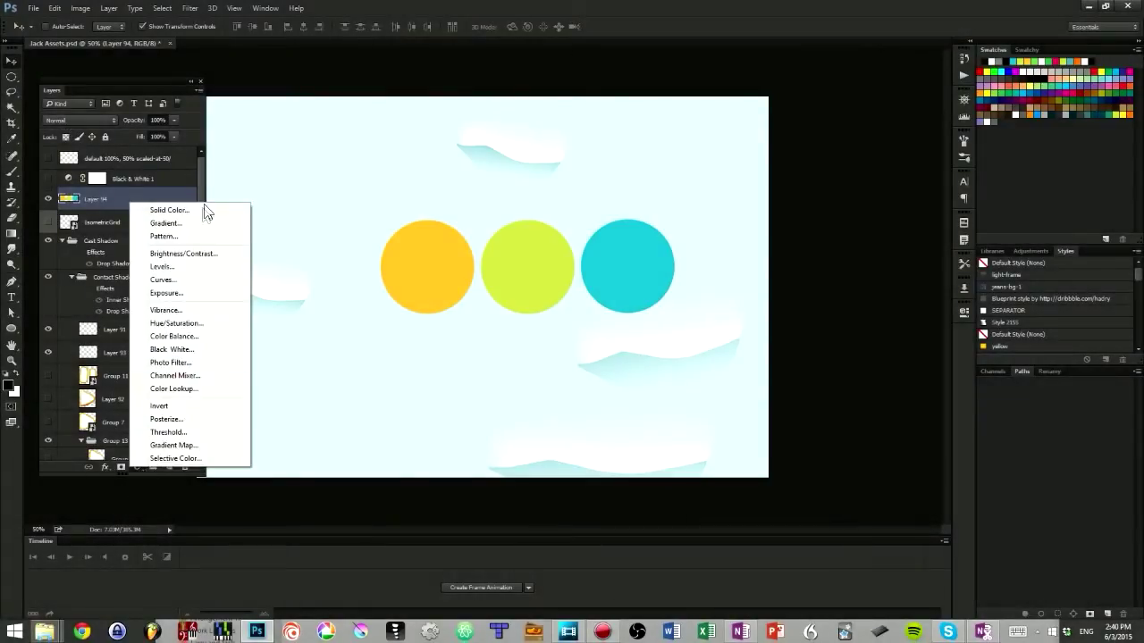
left_click(195, 223)
left_click(821, 161)
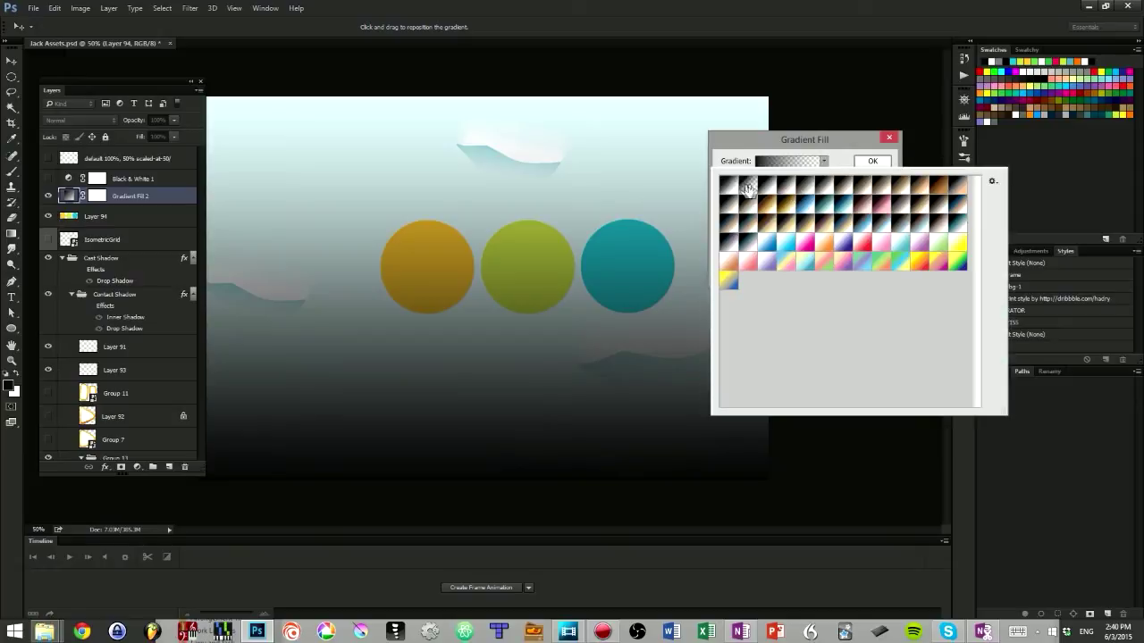
left_click_drag(782, 139, 852, 126)
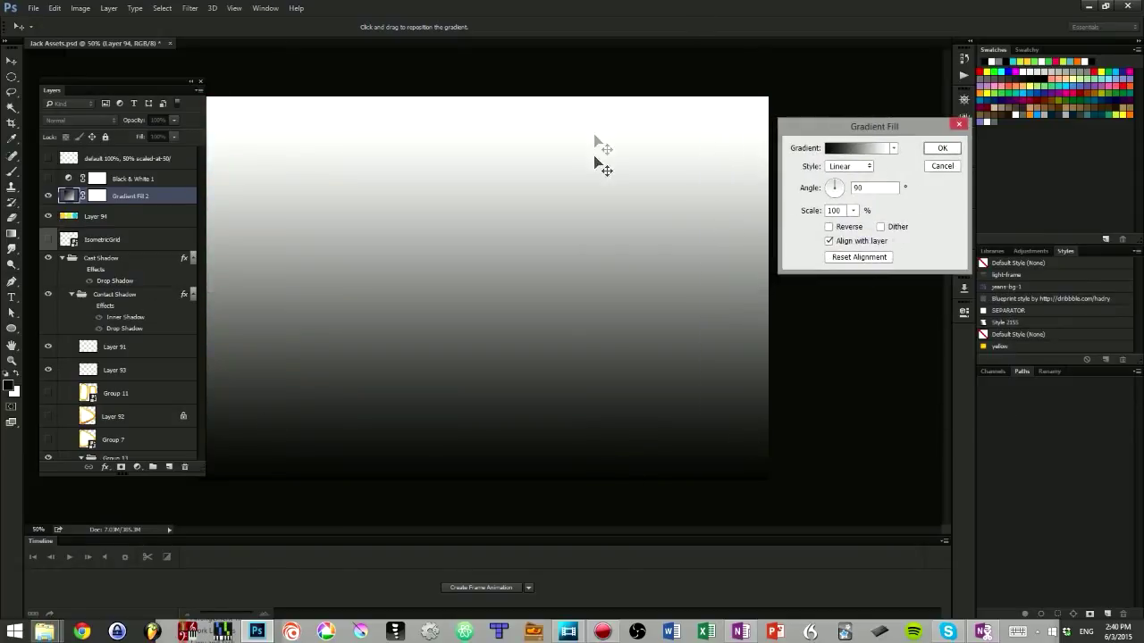
left_click(945, 150)
- Load Layer 94's circles as a selection and mask the gradient fill to them
left_click(70, 217, "ctrl")
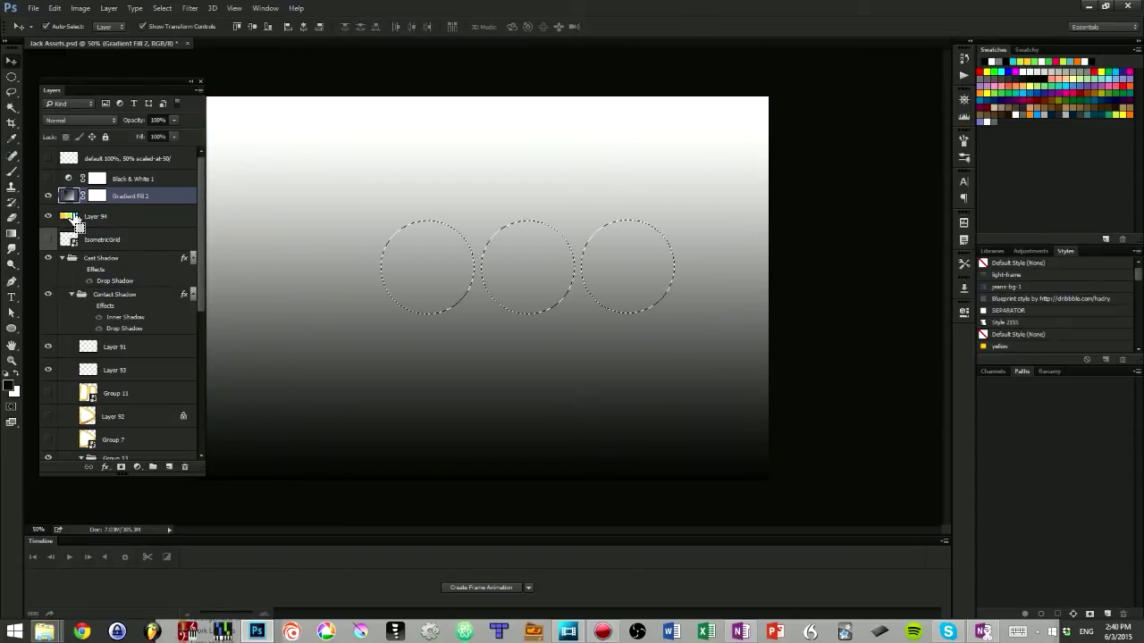
right_click(99, 196)
left_click(134, 220)
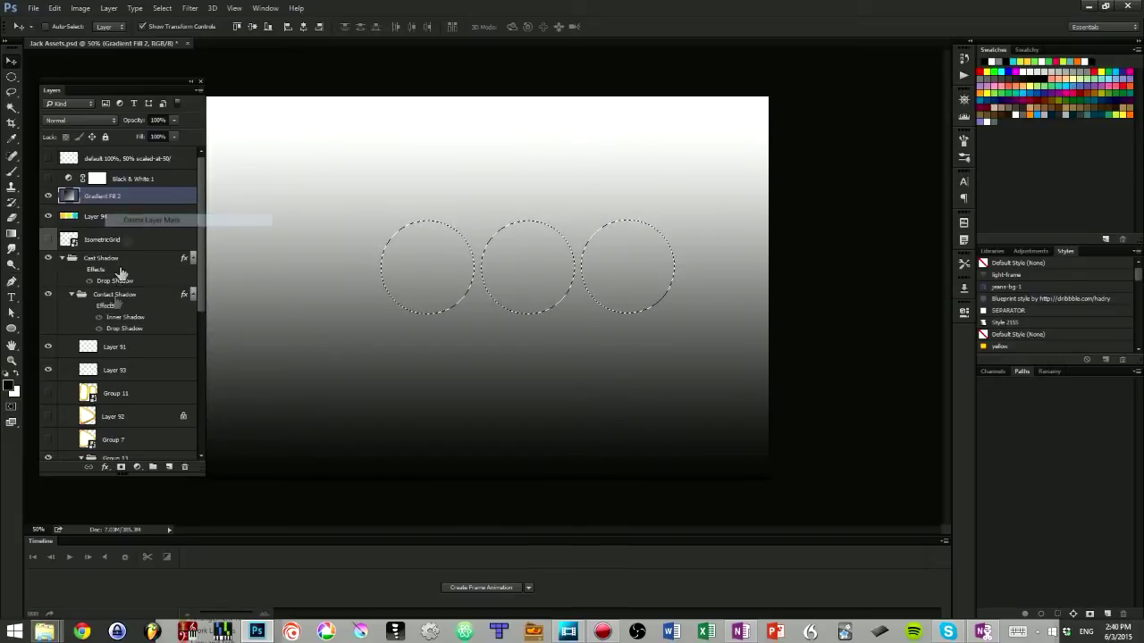
left_click(121, 467)
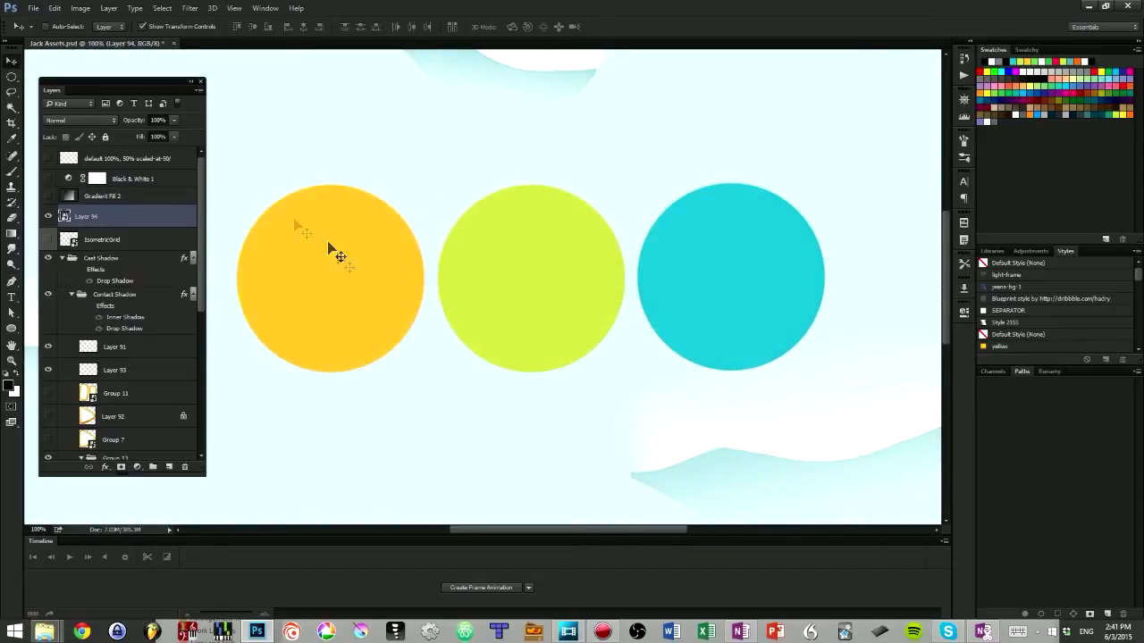
- Inside Layer 94's smart object, add a Gradient fill layer blended in Overlay mode
double_click(64, 217)
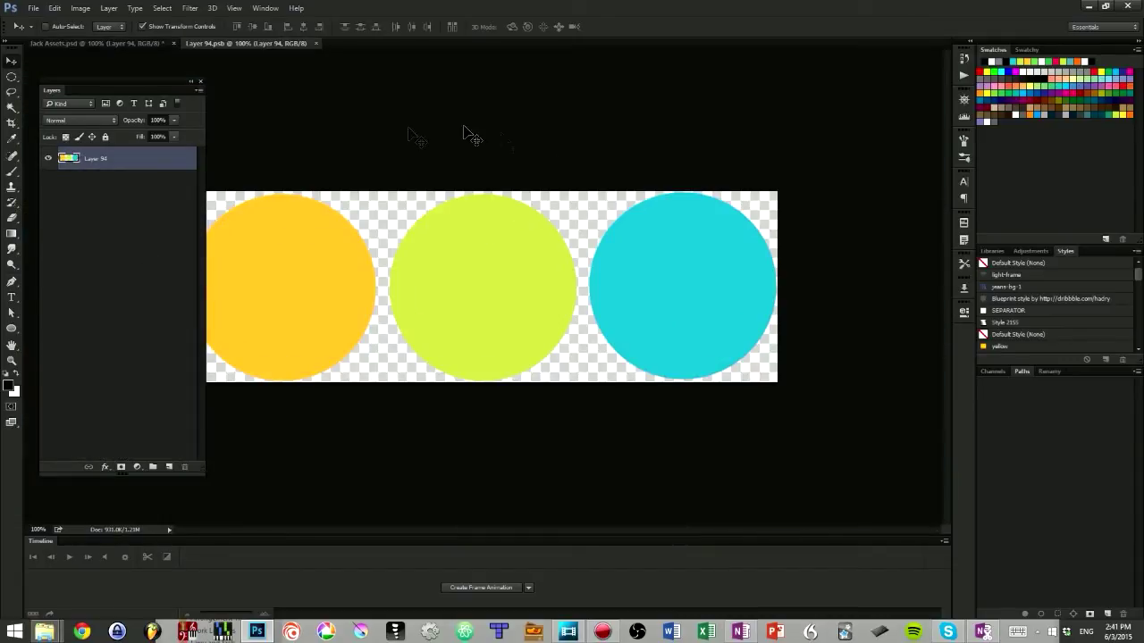
left_click(137, 466)
left_click(189, 218)
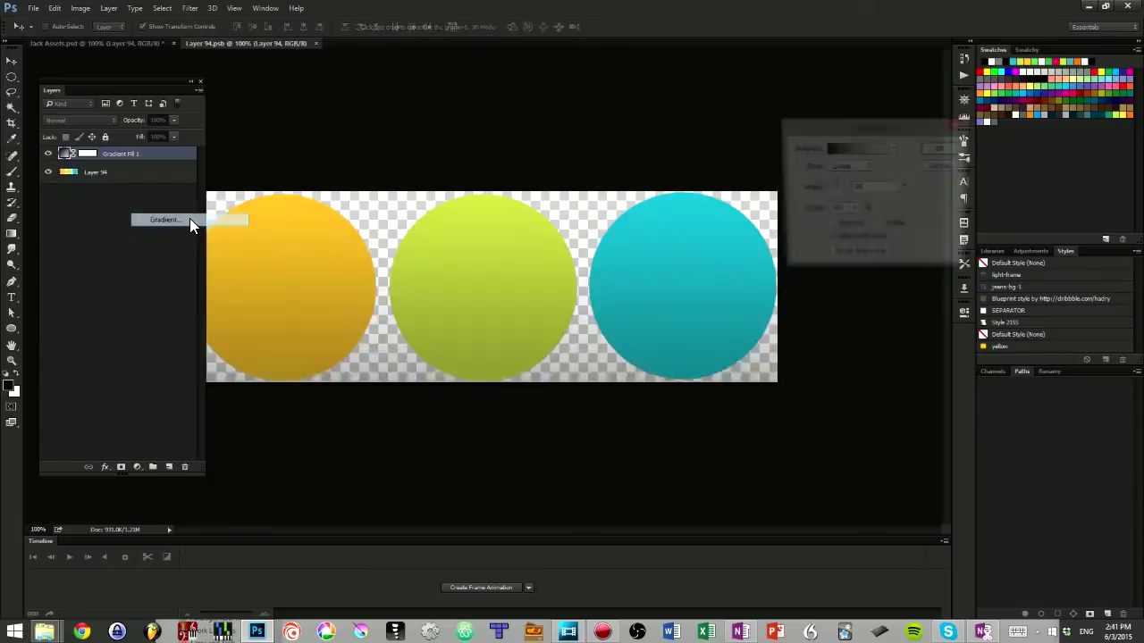
left_click(942, 147)
left_click(81, 119)
left_click(67, 246)
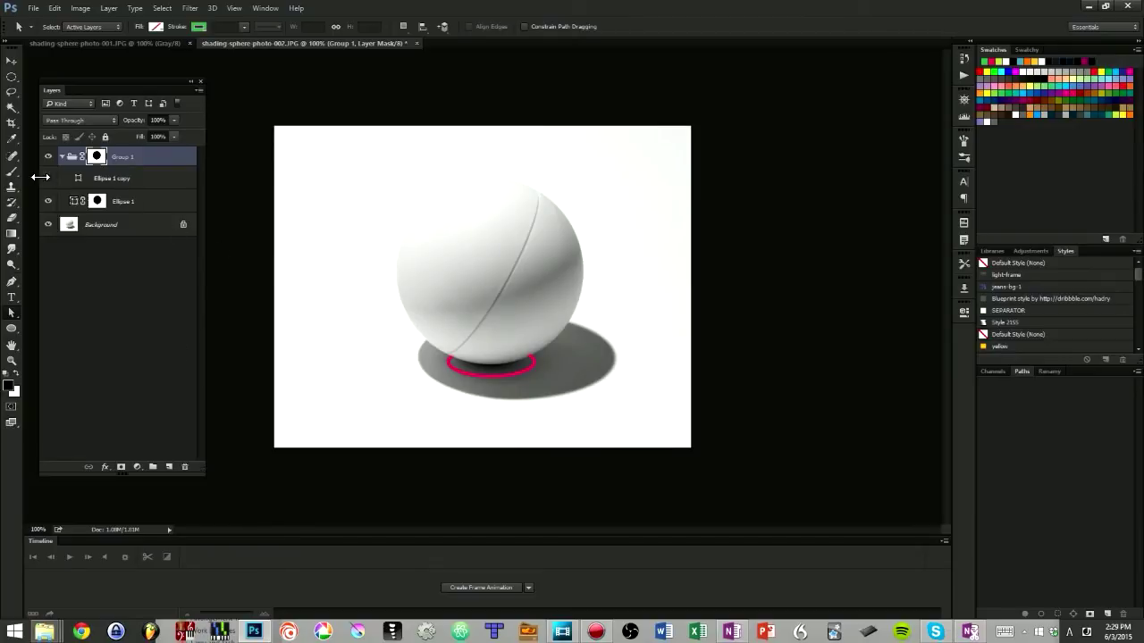
- Show Ellipse 1 copy's shadow outline and hide Group 1 on the sphere photo
left_click(49, 178)
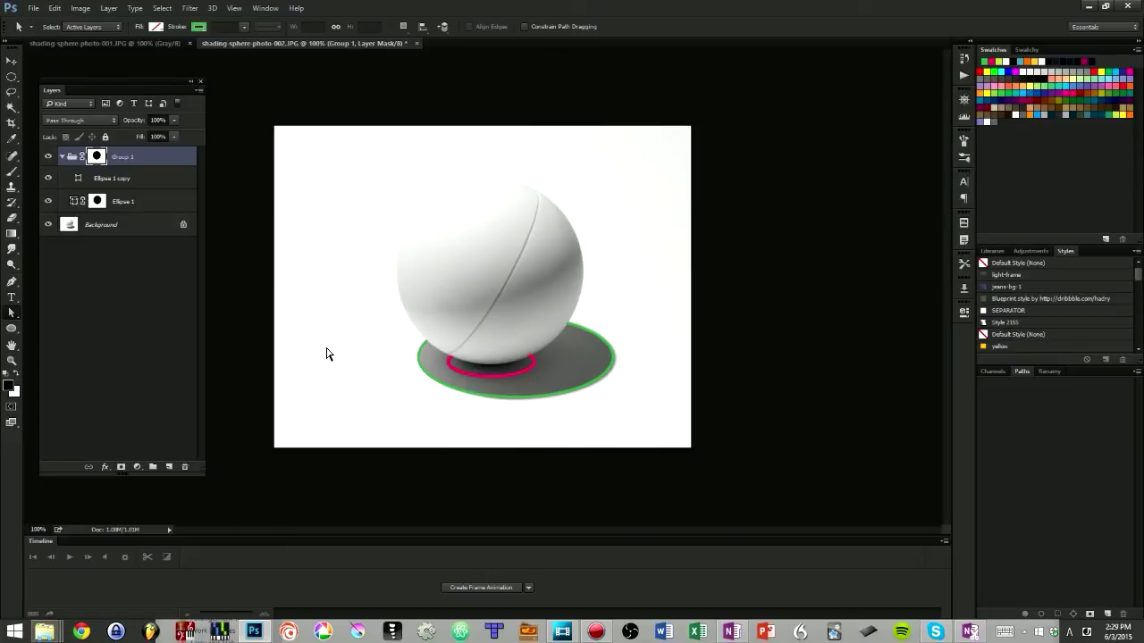
left_click(48, 157)
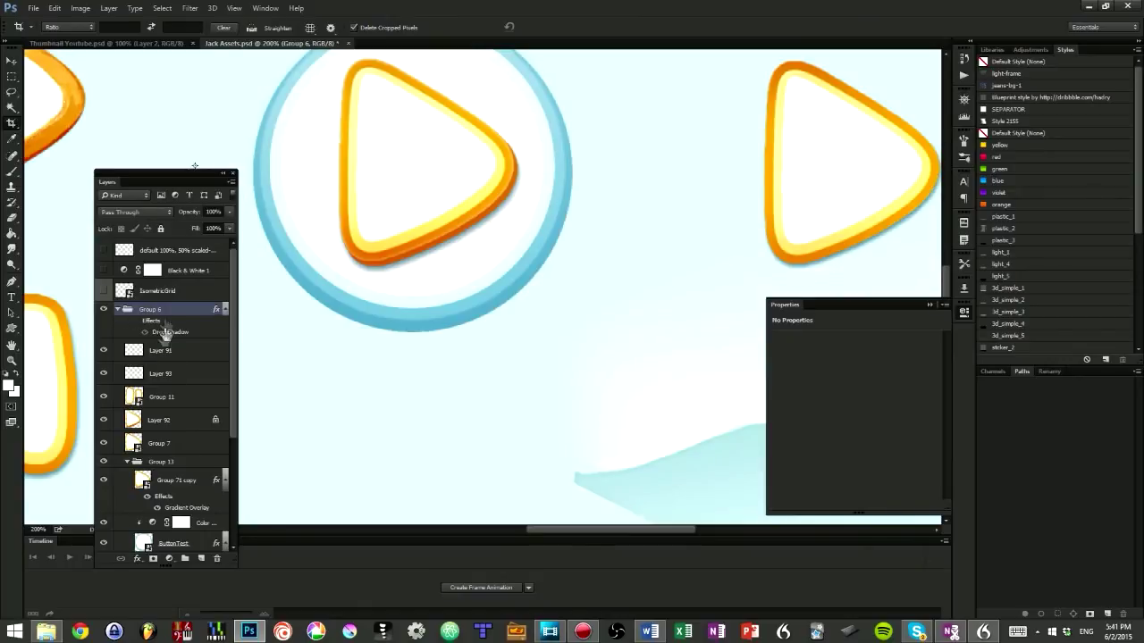
- Group the play button, paste the copied drop shadow, and name the group 'Contact Shadow'
key("ctrl+g")
right_click(158, 346)
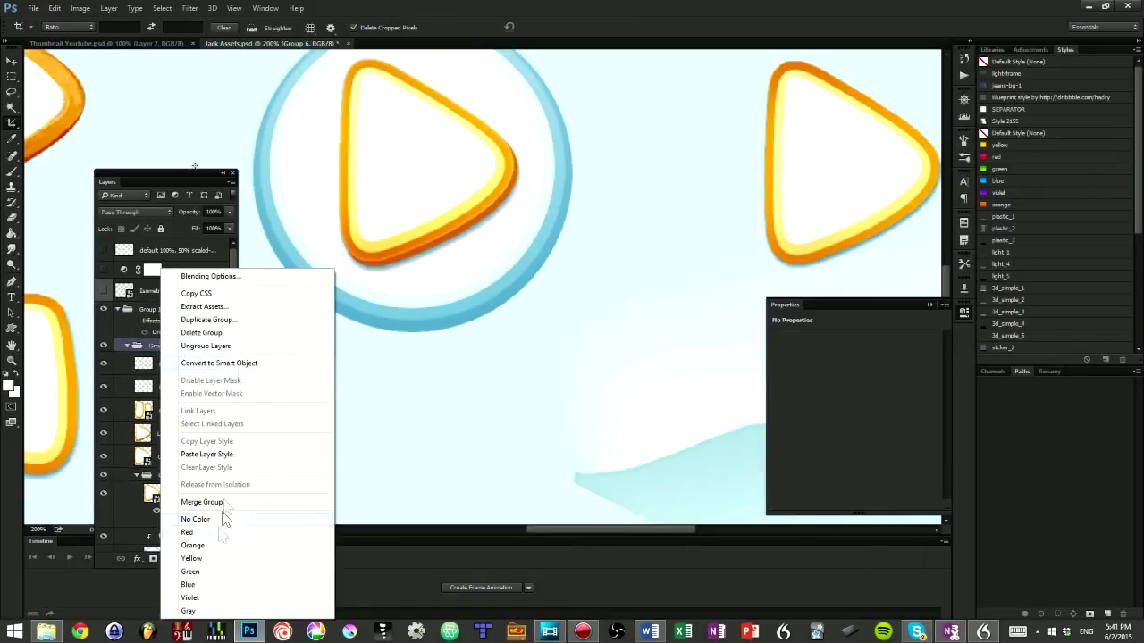
left_click(219, 460)
double_click(163, 346)
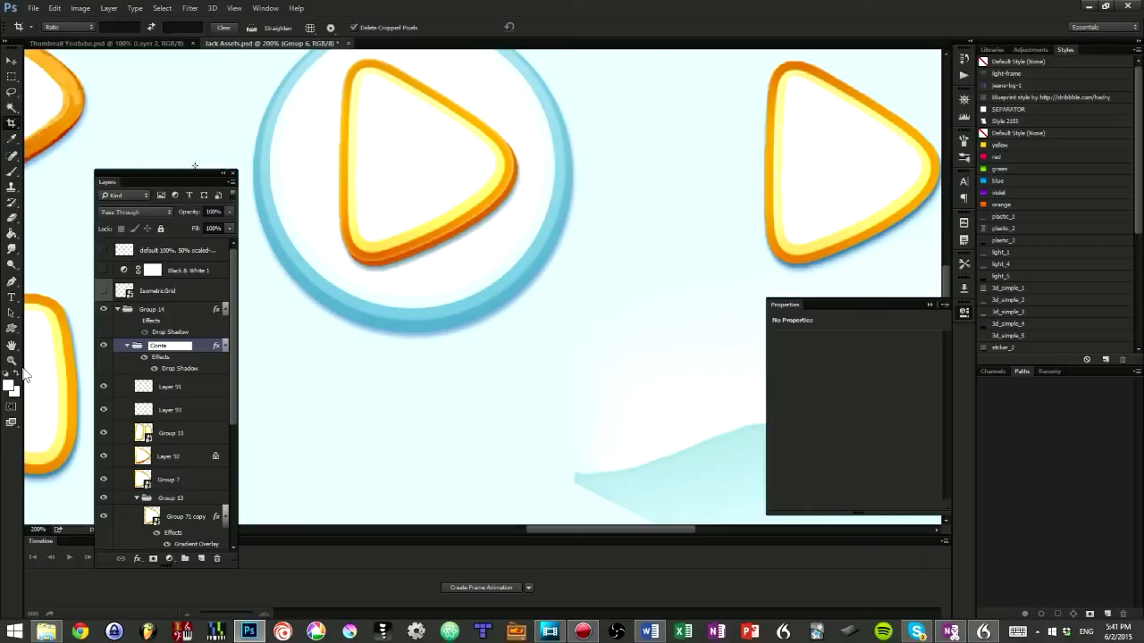
type("Contact Shadow")
key("Return")
- Give Contact Shadow's drop shadow a darker blue colour, smaller size and lower opacity
double_click(205, 358)
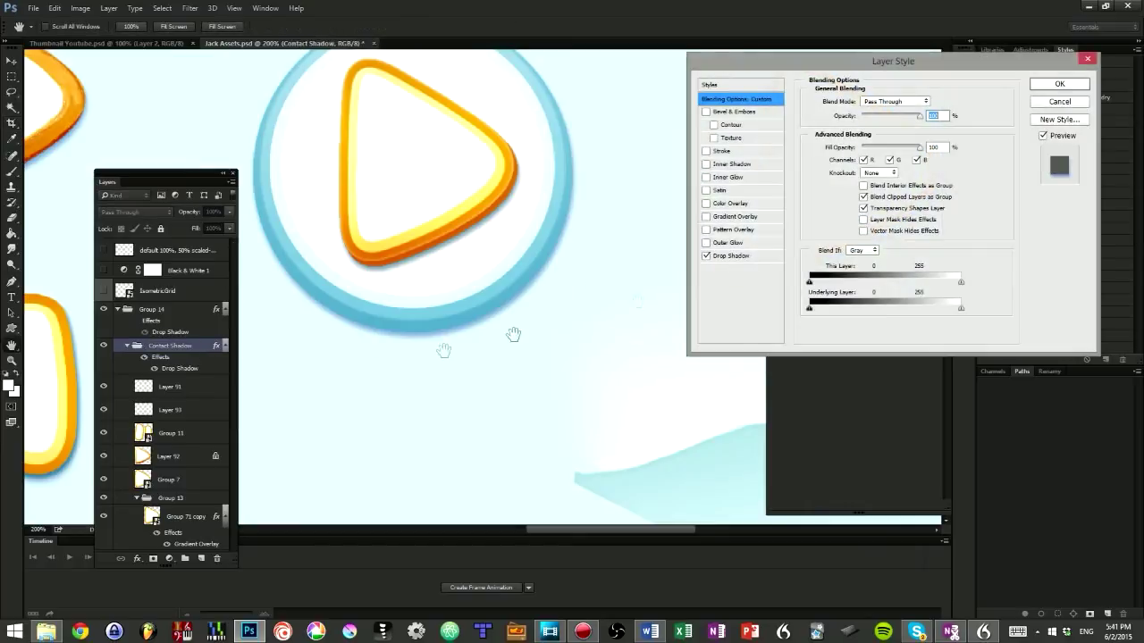
left_click(730, 255)
double_click(923, 116)
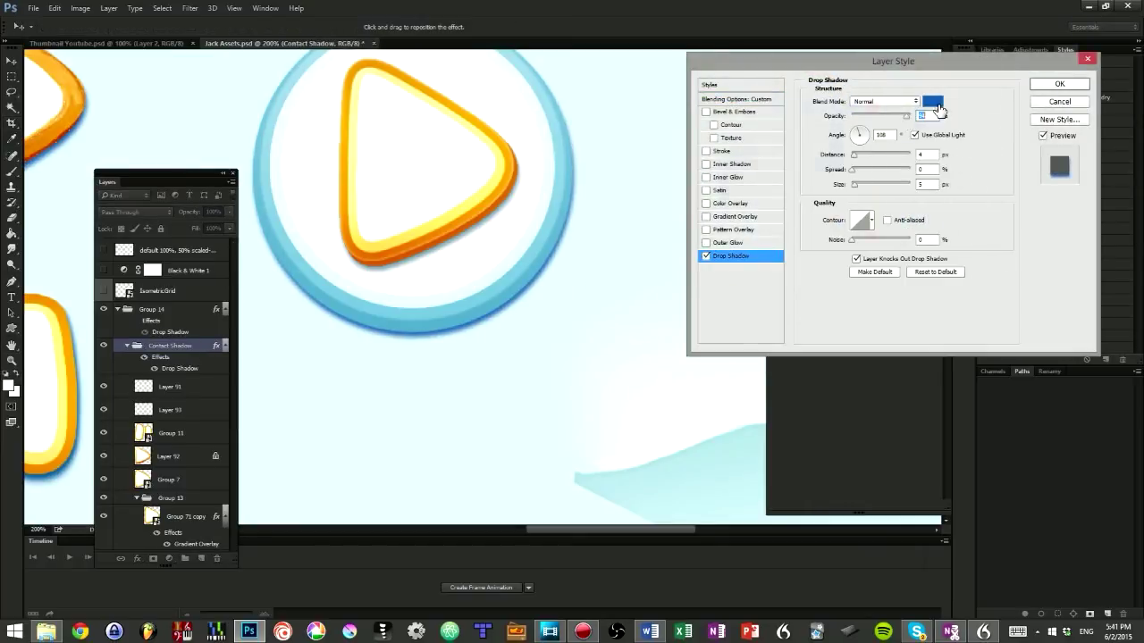
left_click(932, 101)
left_click_drag(827, 174, 830, 191)
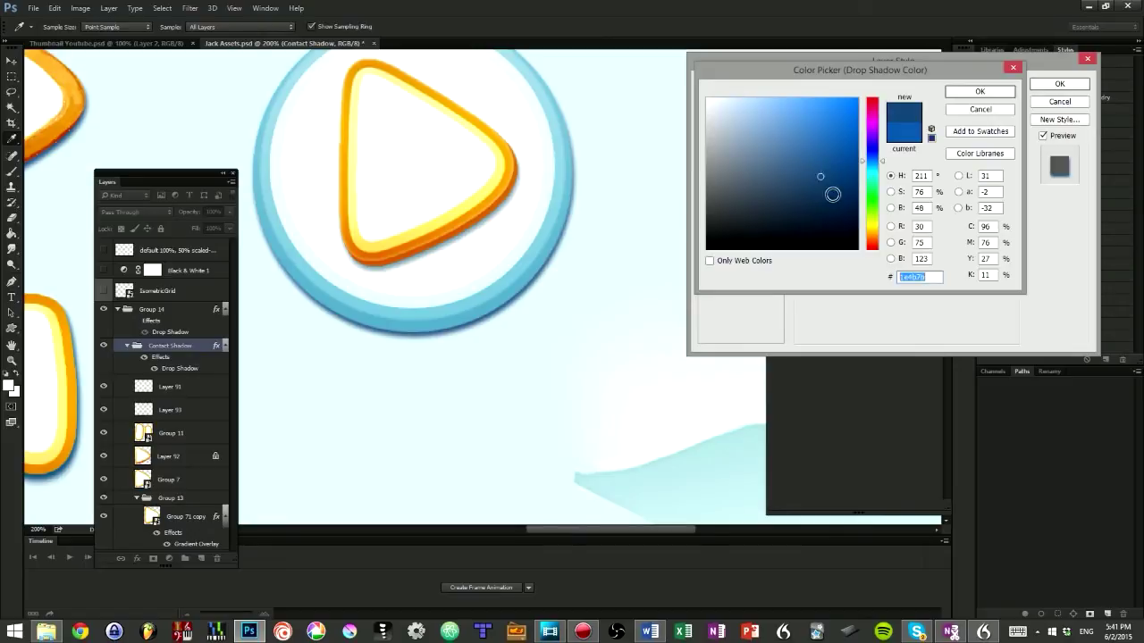
left_click(979, 91)
double_click(923, 184)
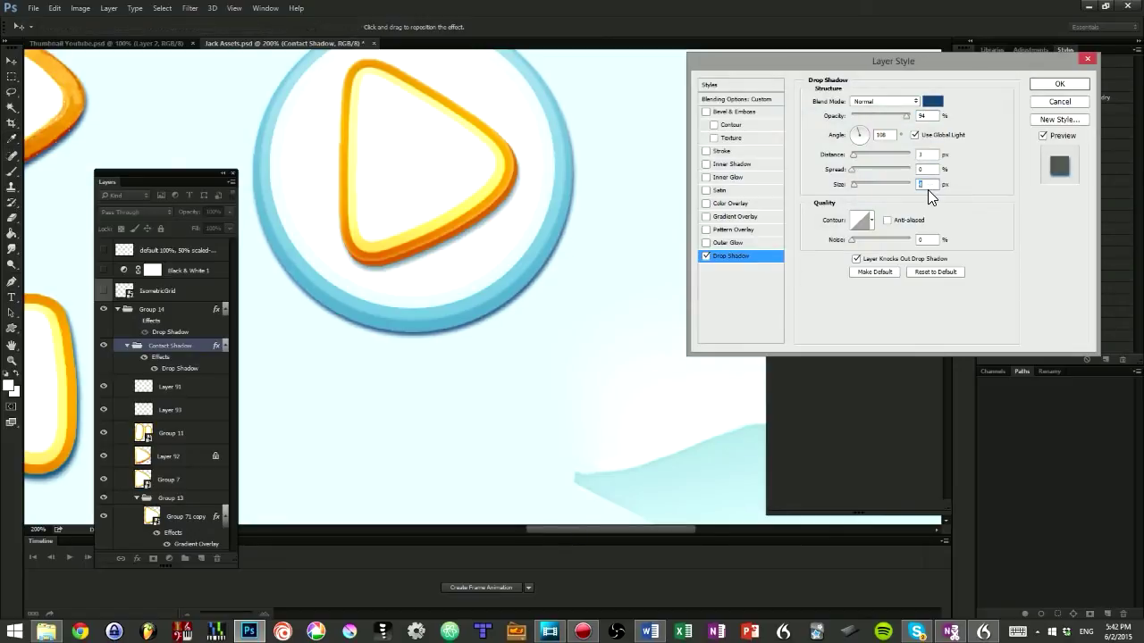
left_click_drag(905, 115, 892, 116)
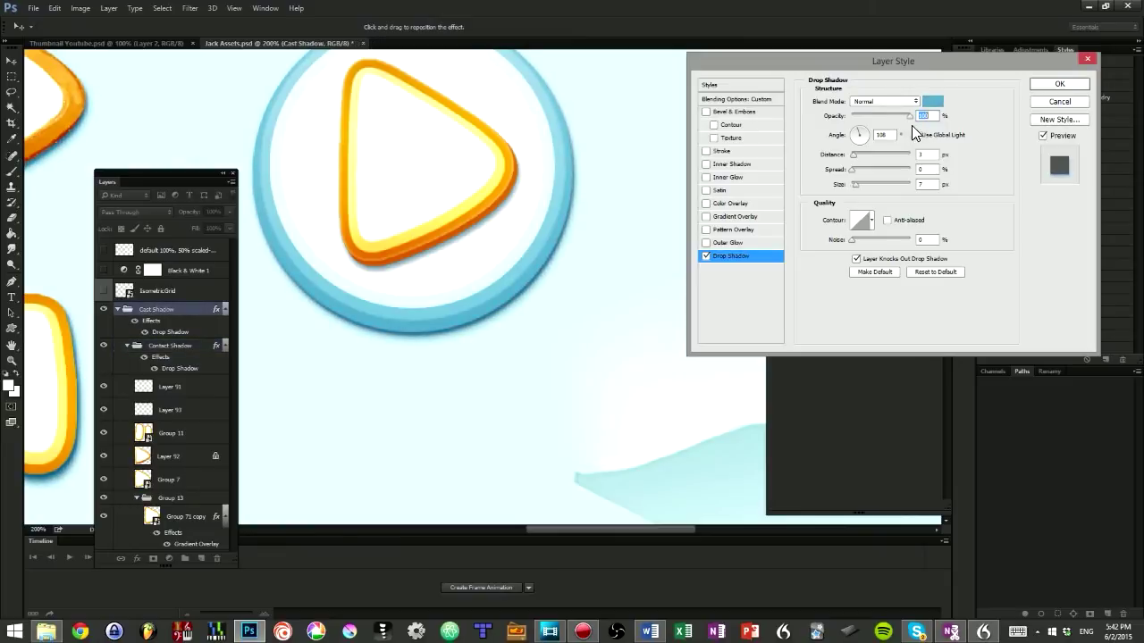
- Set the Cast Shadow drop shadow to distance 10, wider spread and lighter opacity
type("10")
key("Tab")
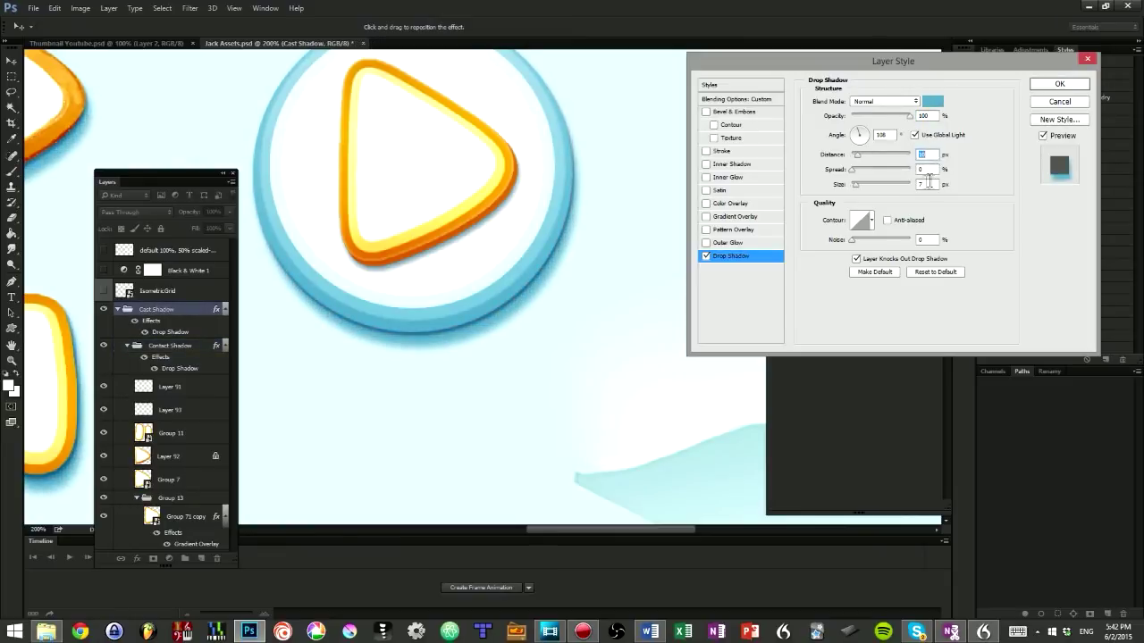
left_click_drag(867, 170, 859, 170)
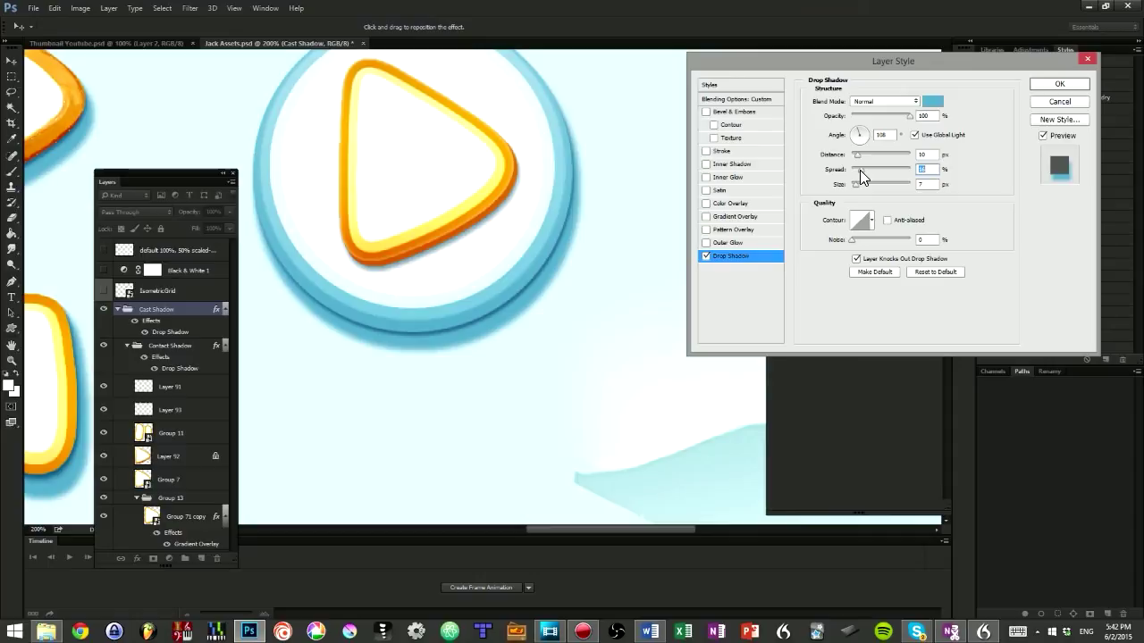
left_click_drag(890, 116, 885, 116)
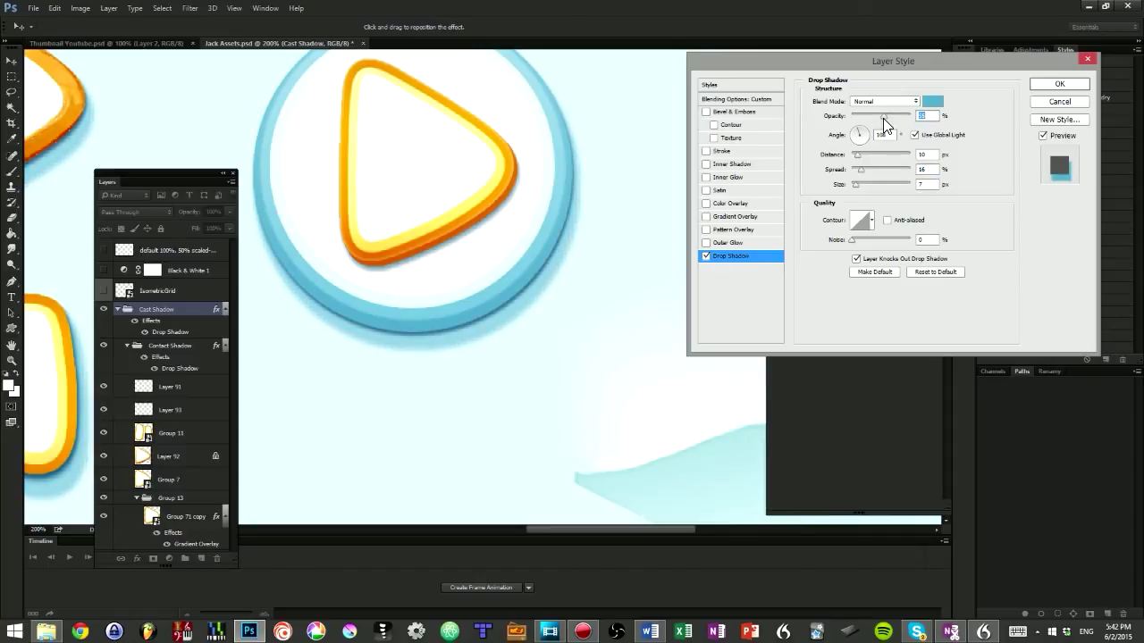
key("Return")
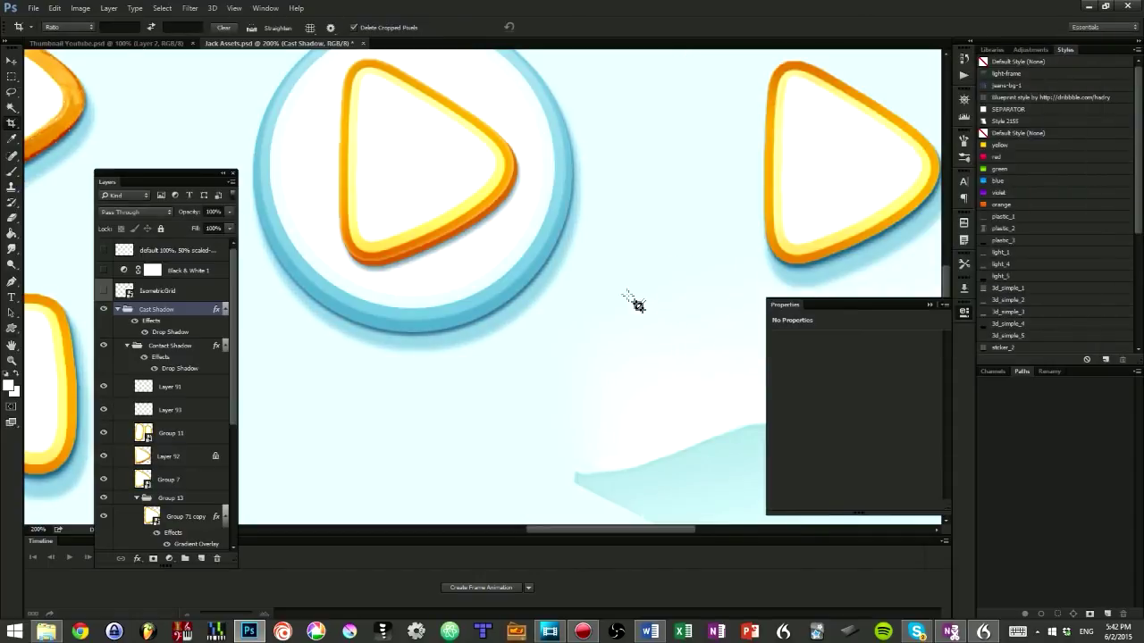
- Zoom out and hide Group 11, Layer 92 and Group 7
left_click(636, 304, "ctrl+alt")
left_click(631, 310, "ctrl+alt")
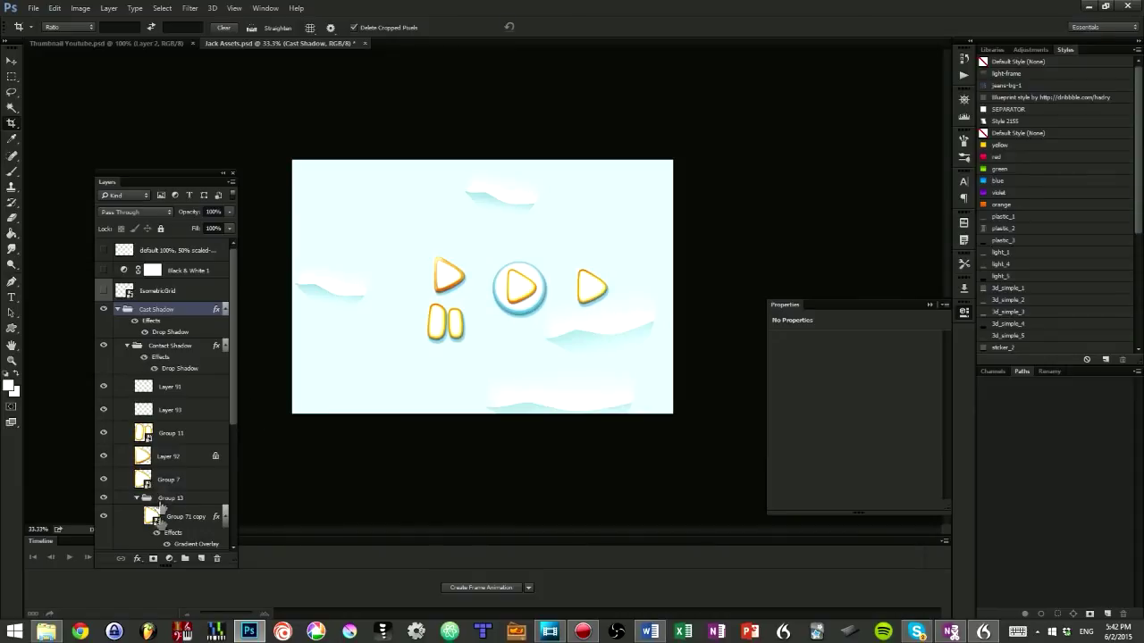
left_click(110, 440)
left_click_drag(110, 441, 107, 480)
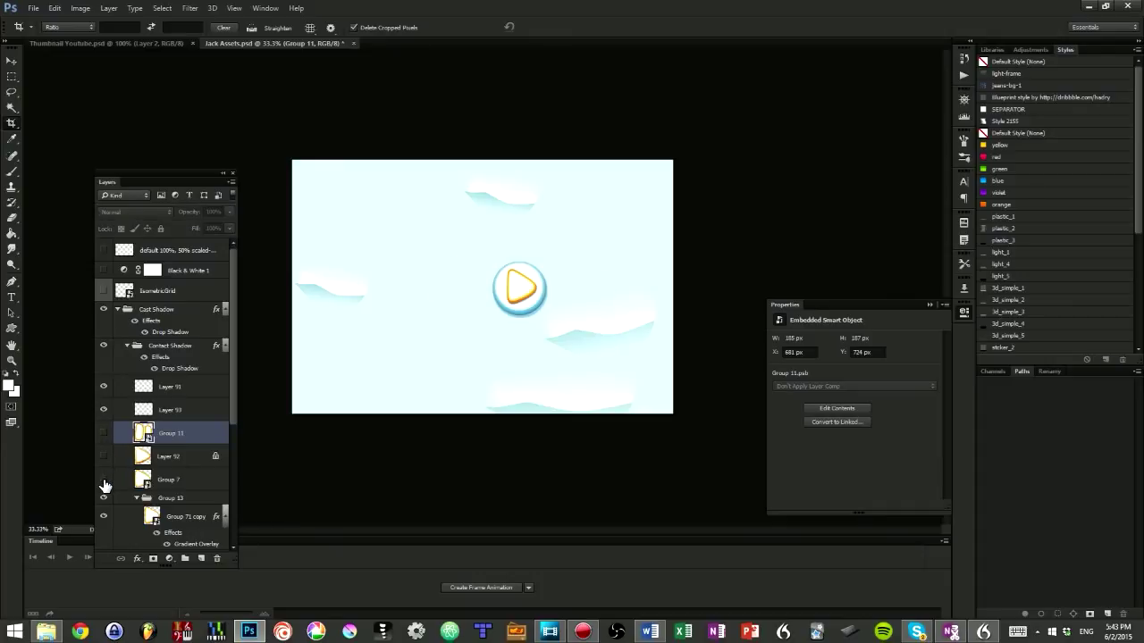